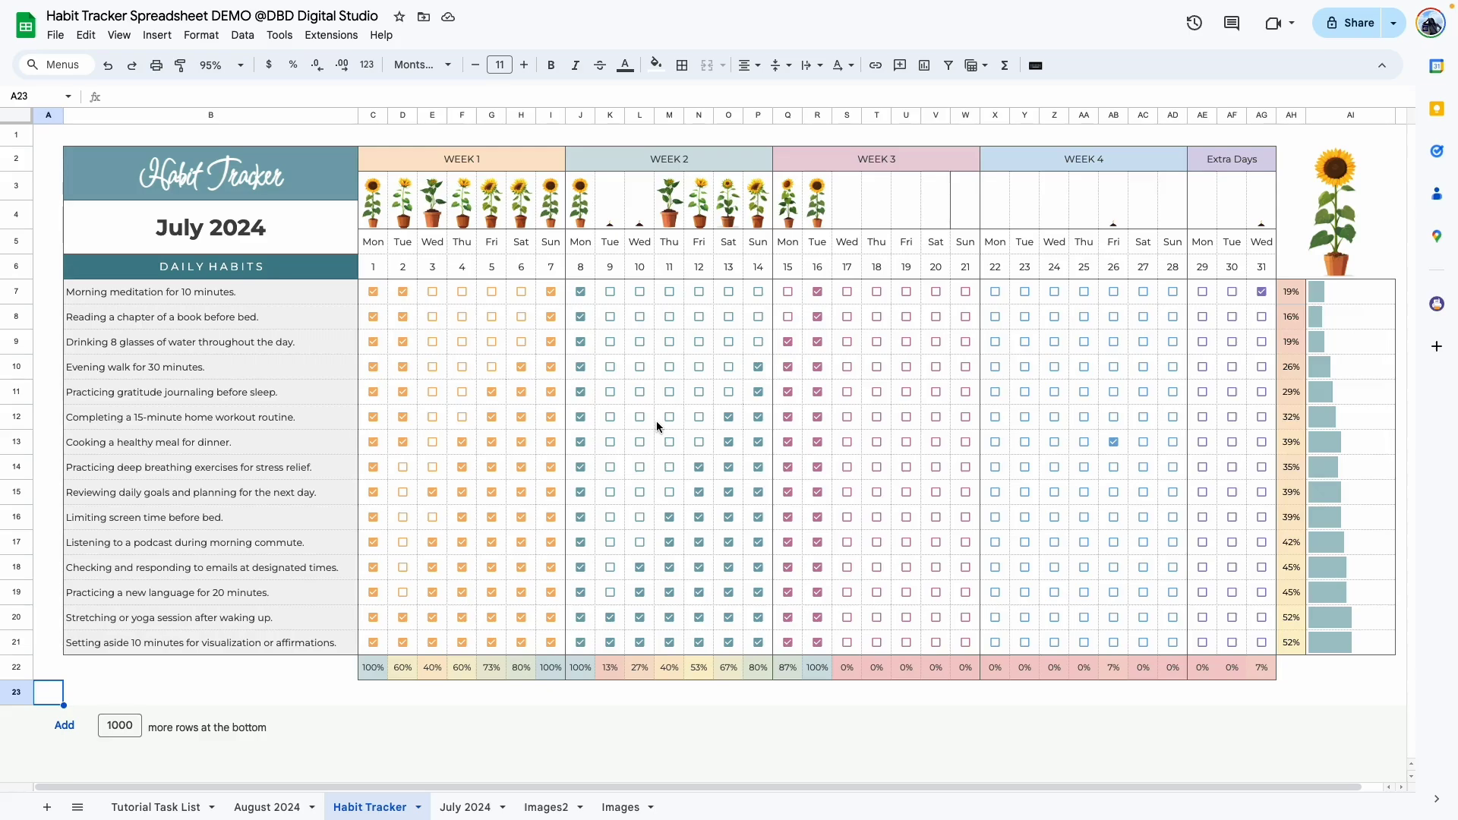
Step: On the July 2024 sheet, tick the day 1 water box, select the checkbox grid and run the CLEAR image script
key("alt+Down")
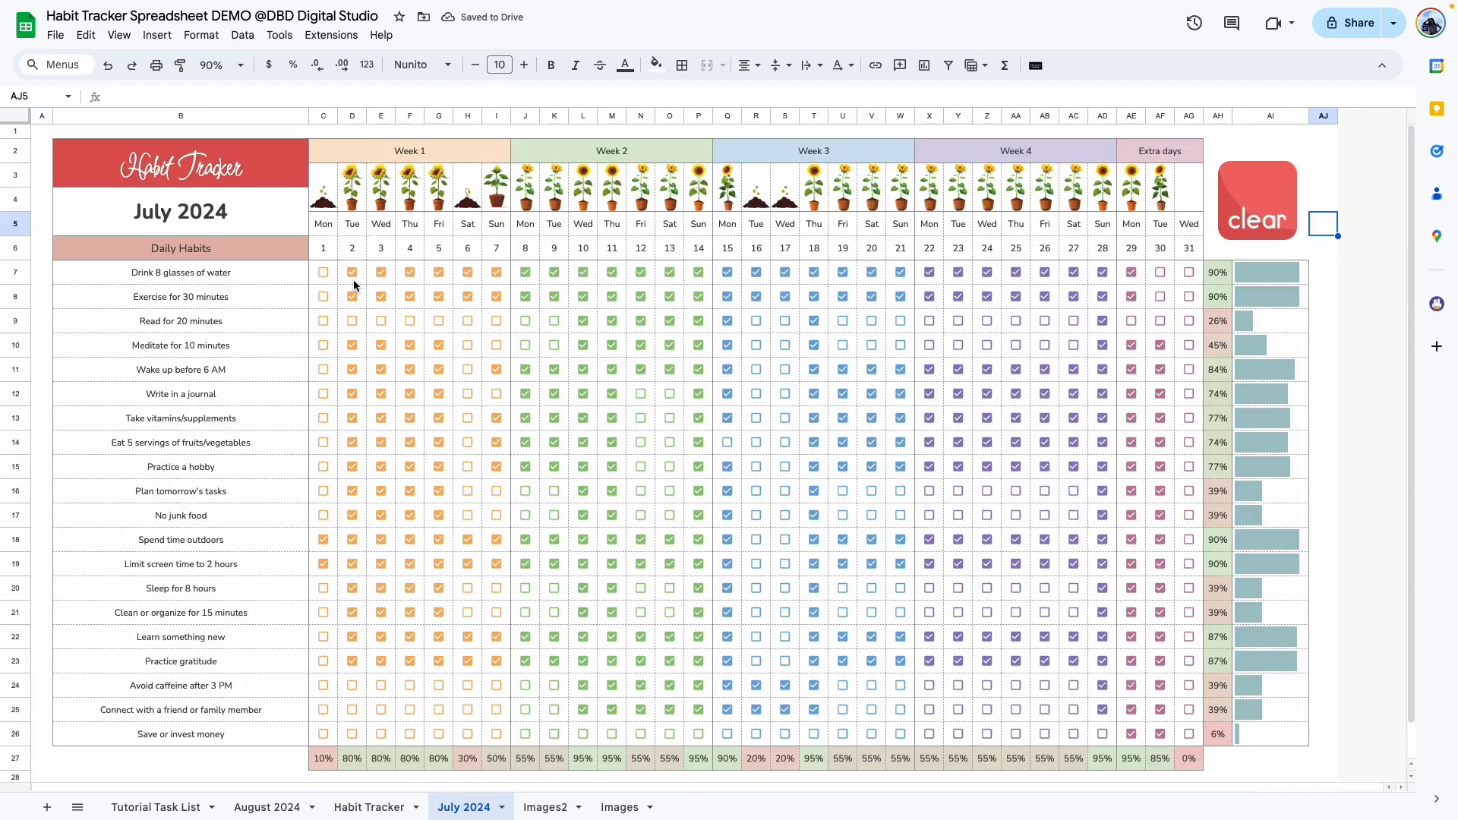
left_click(324, 272)
left_click_drag(324, 272, 1185, 740)
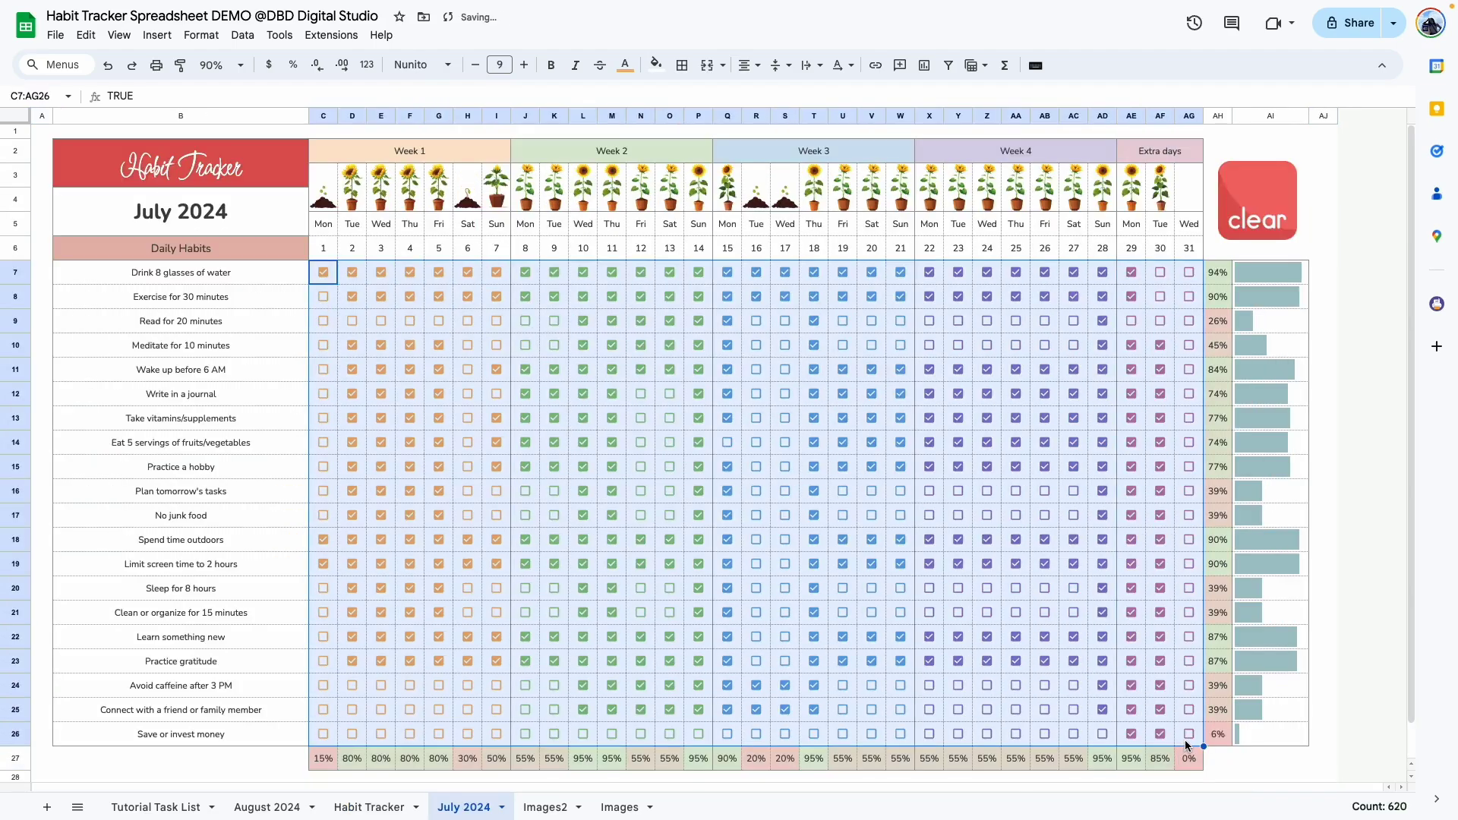
left_click(1375, 610)
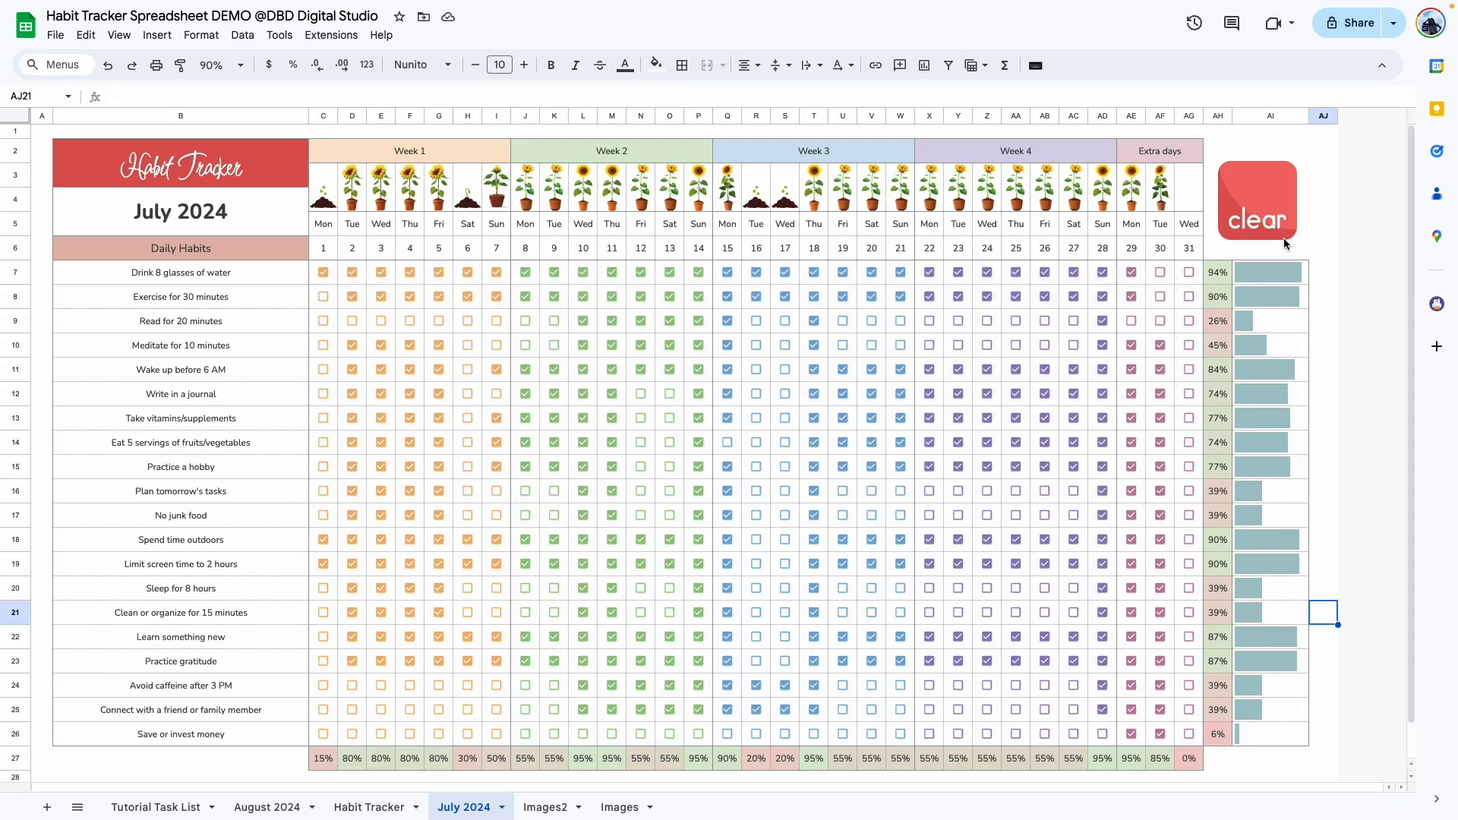
left_click(1255, 224)
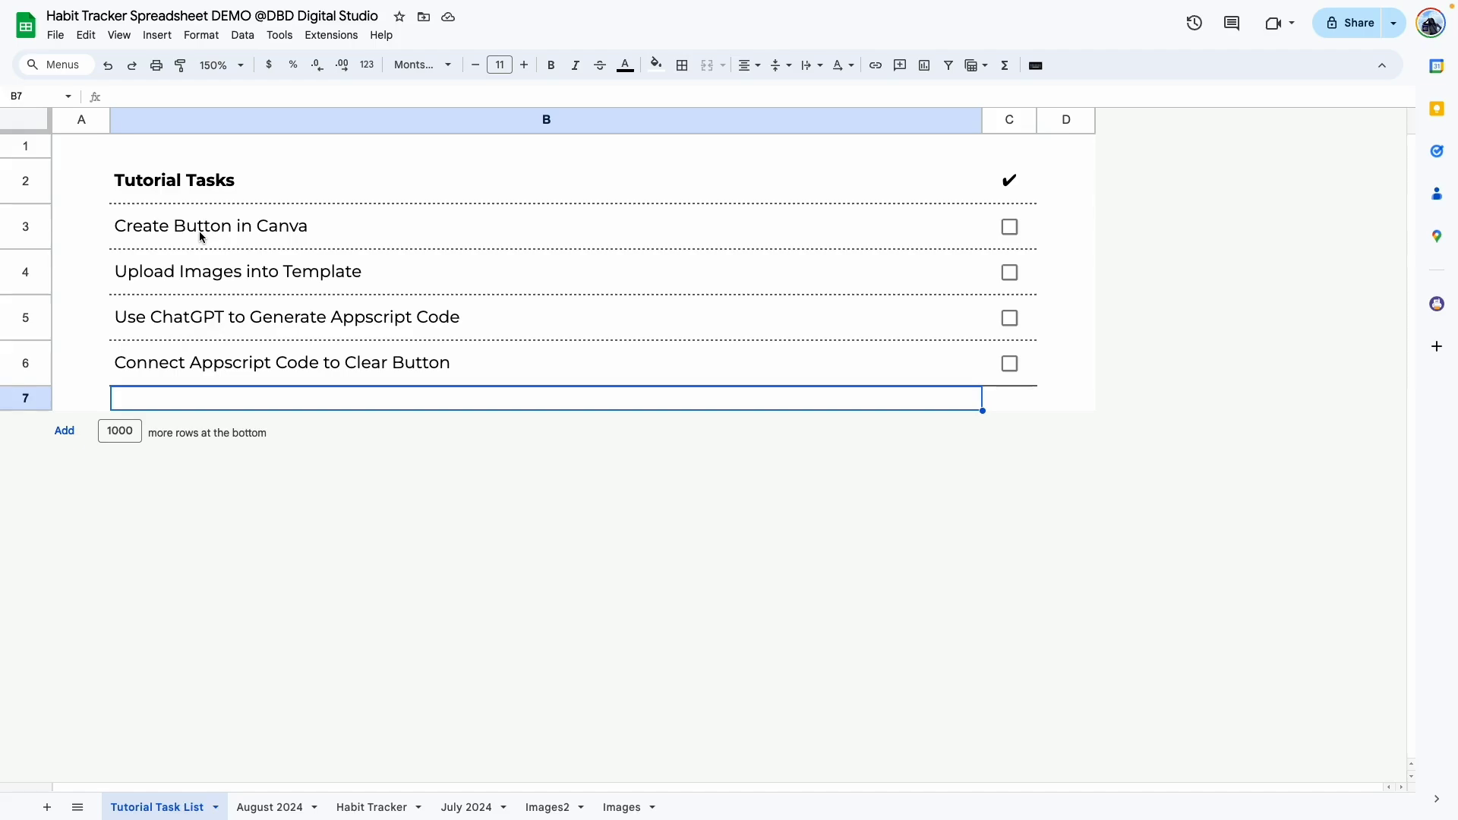
left_click(204, 318)
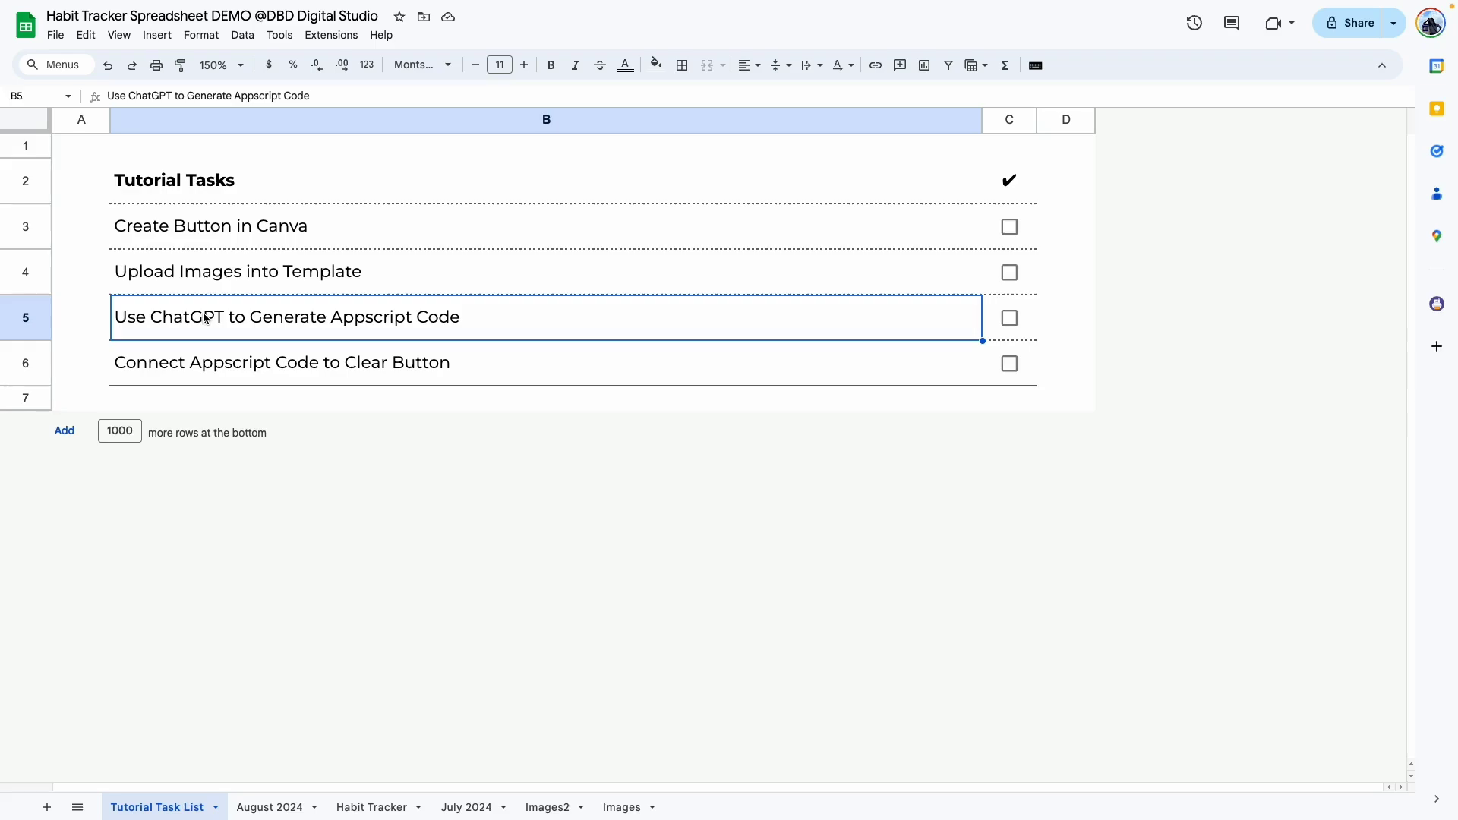
left_click(200, 376)
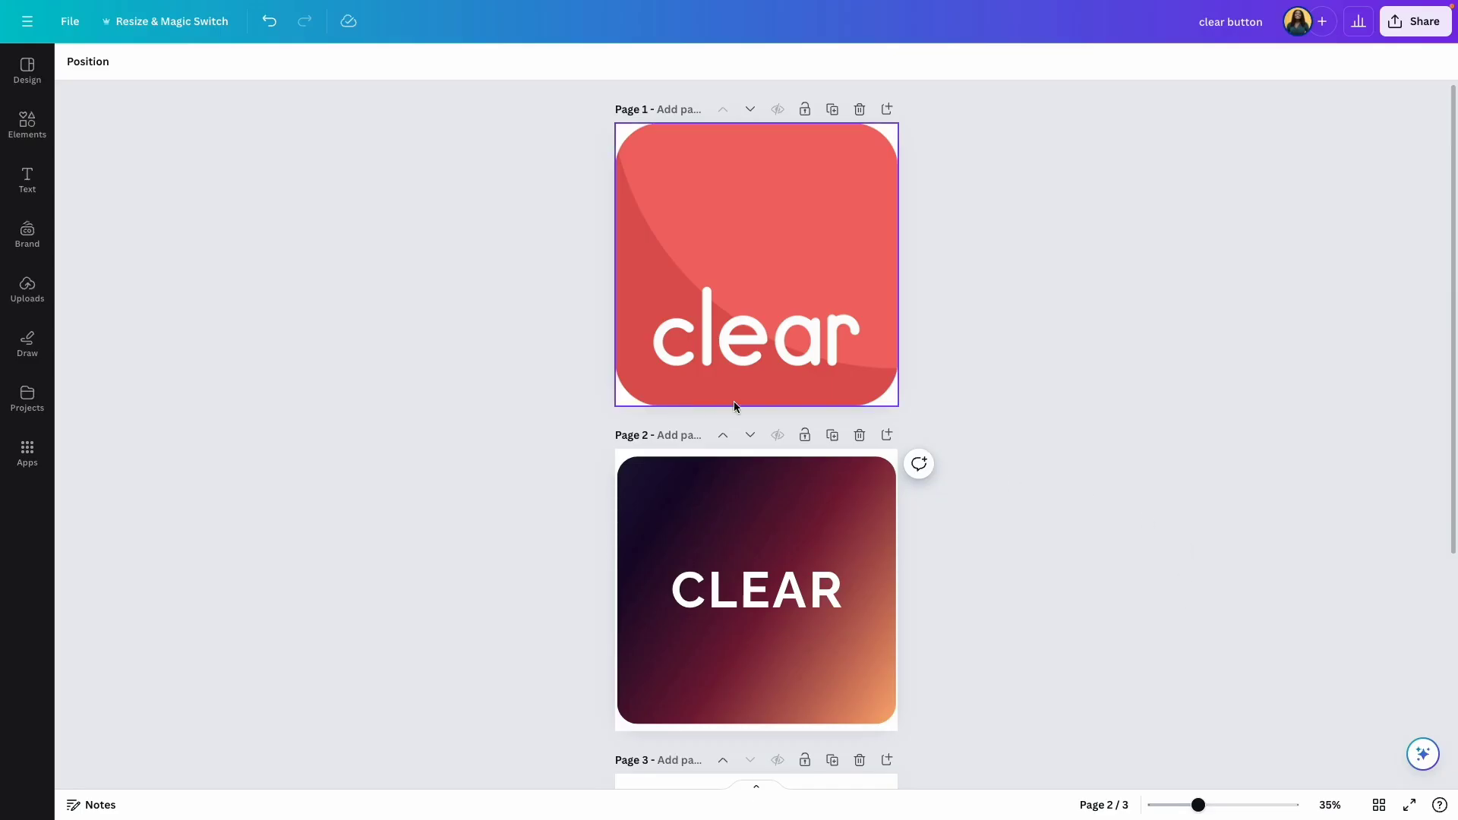
scroll(734, 401, "down", 5)
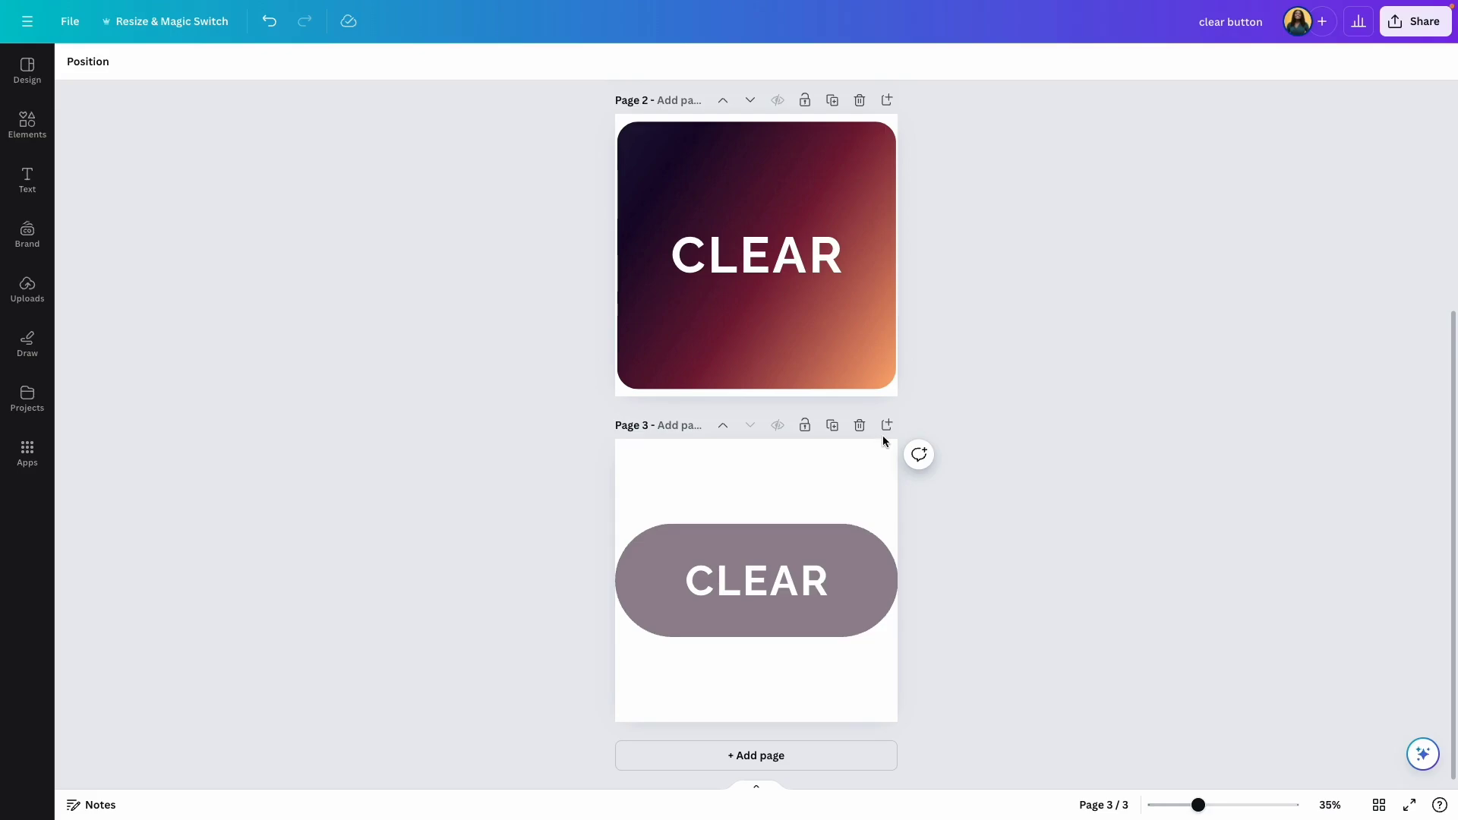
scroll(854, 342, "up", 5)
left_click(813, 198)
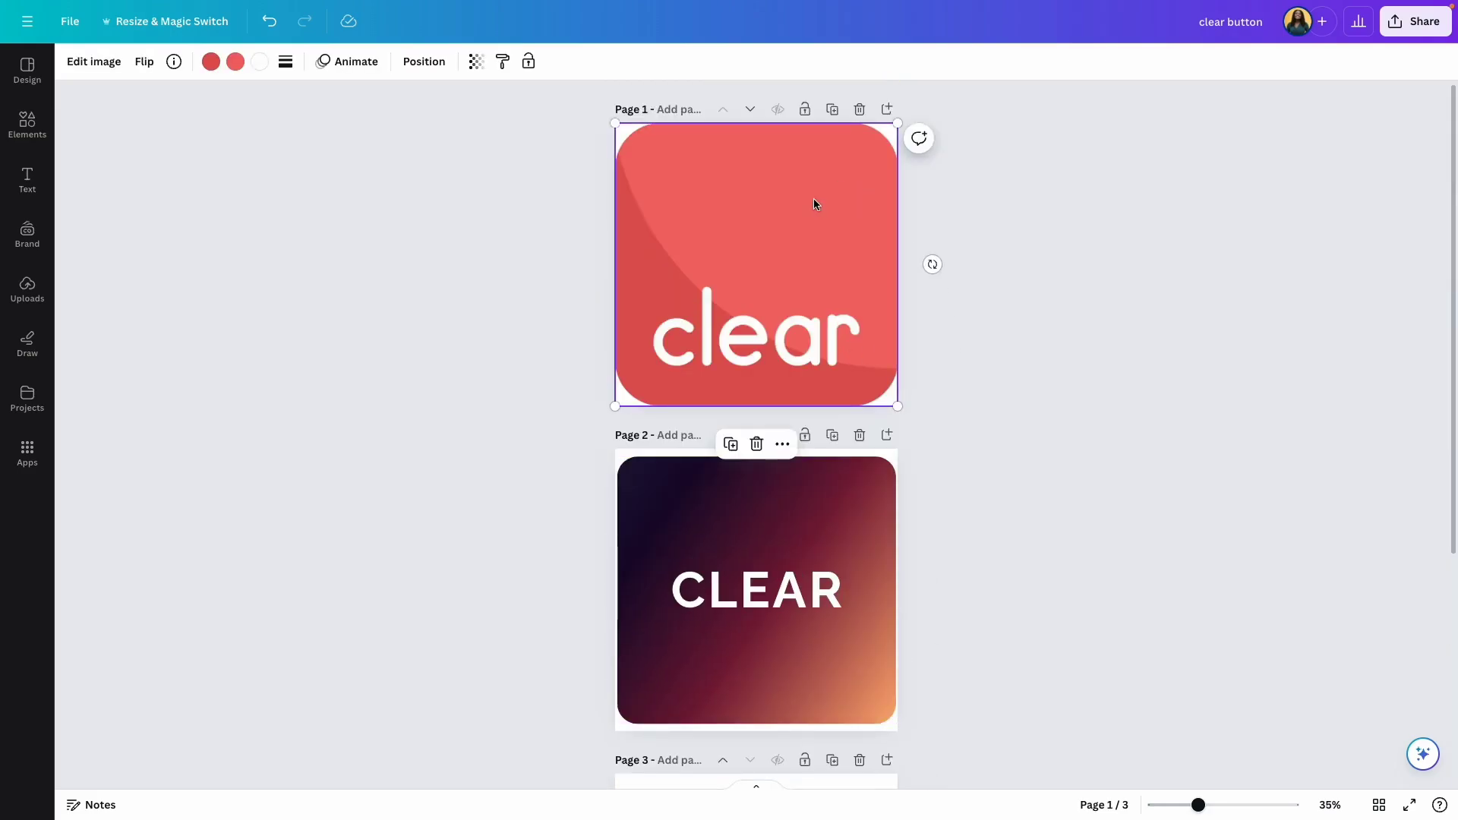
left_click(174, 64)
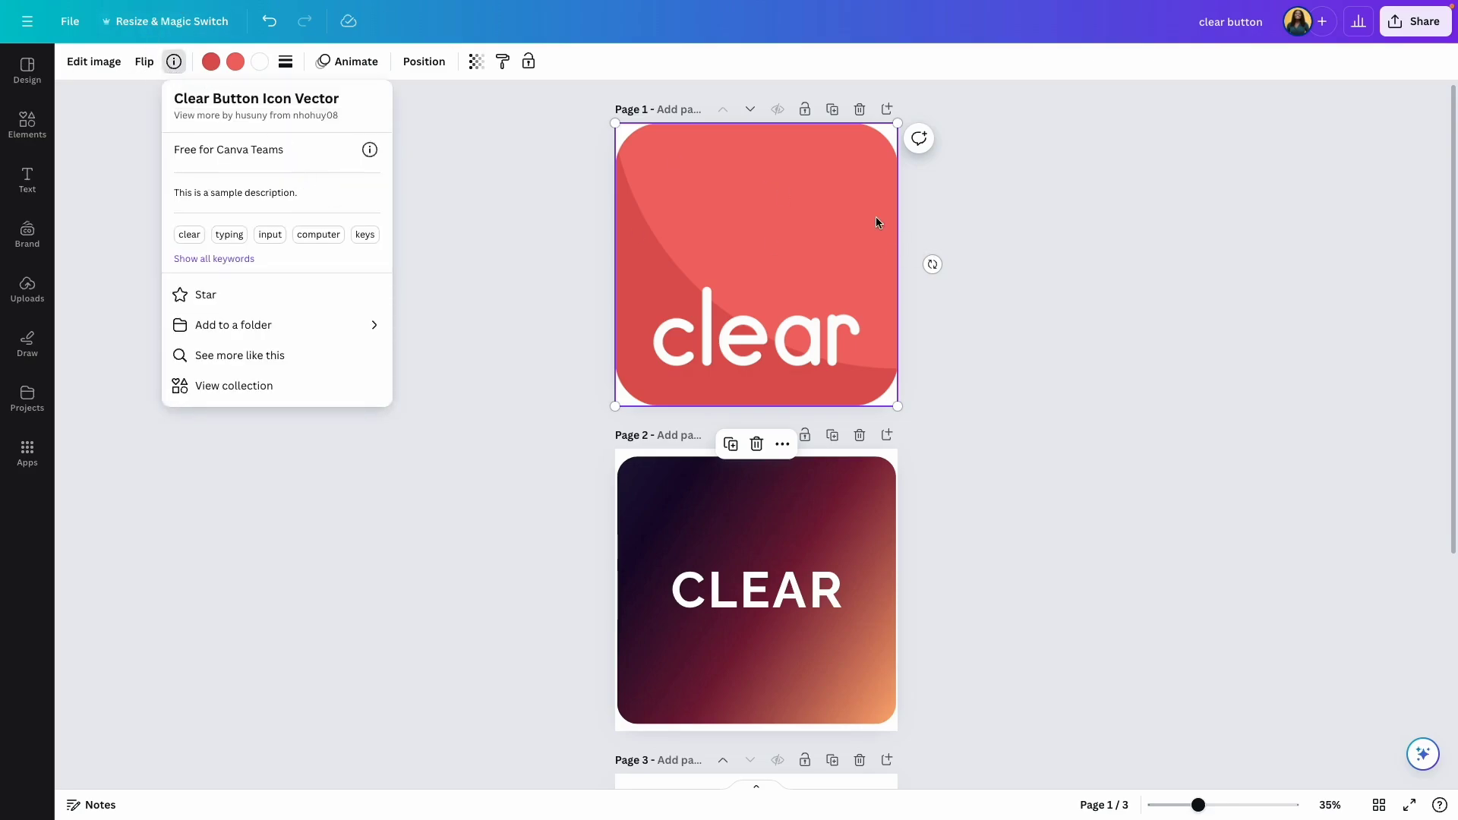
left_click(996, 484)
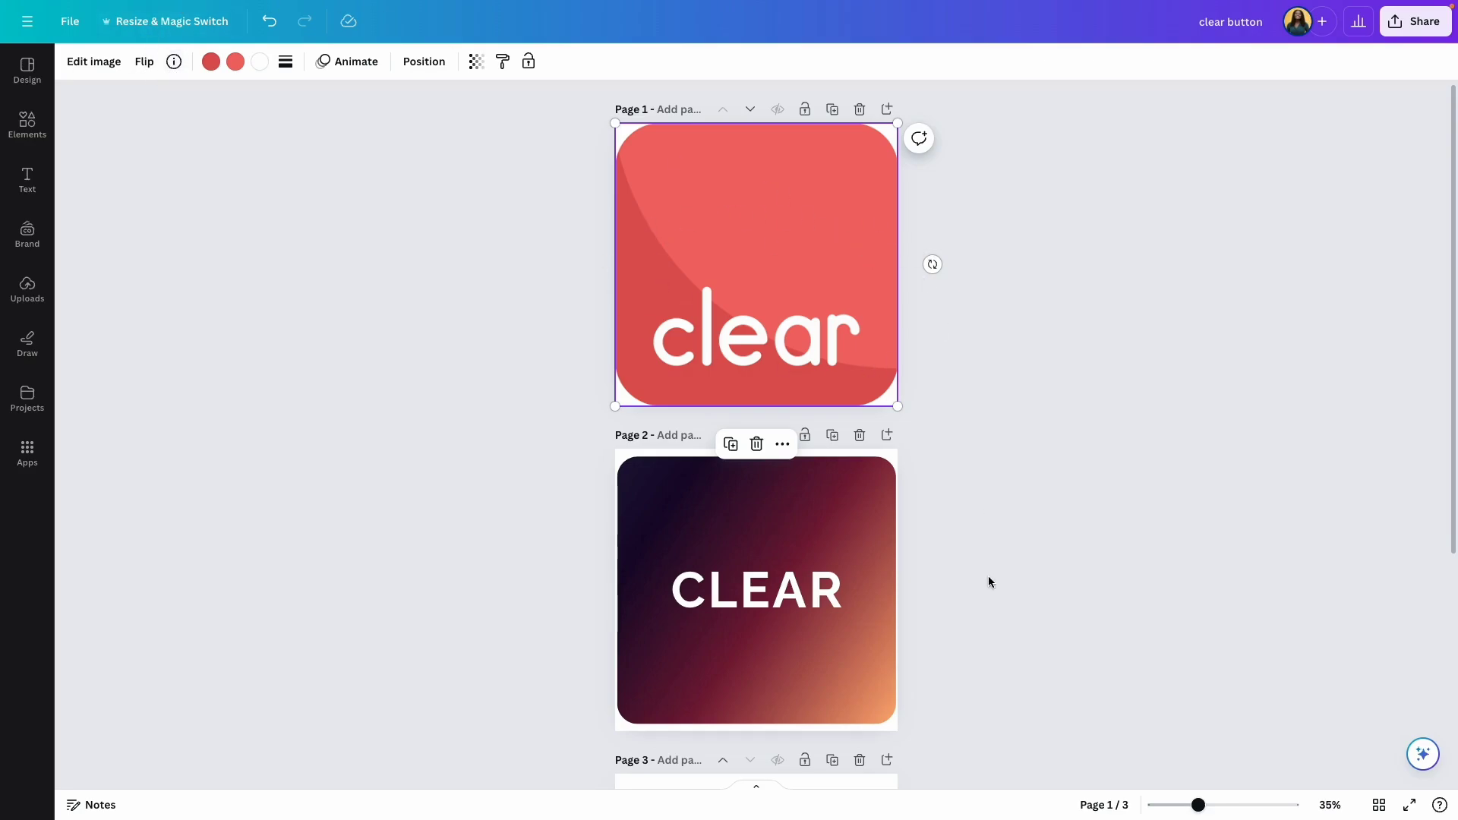
left_click(990, 580)
scroll(852, 635, "down", 5)
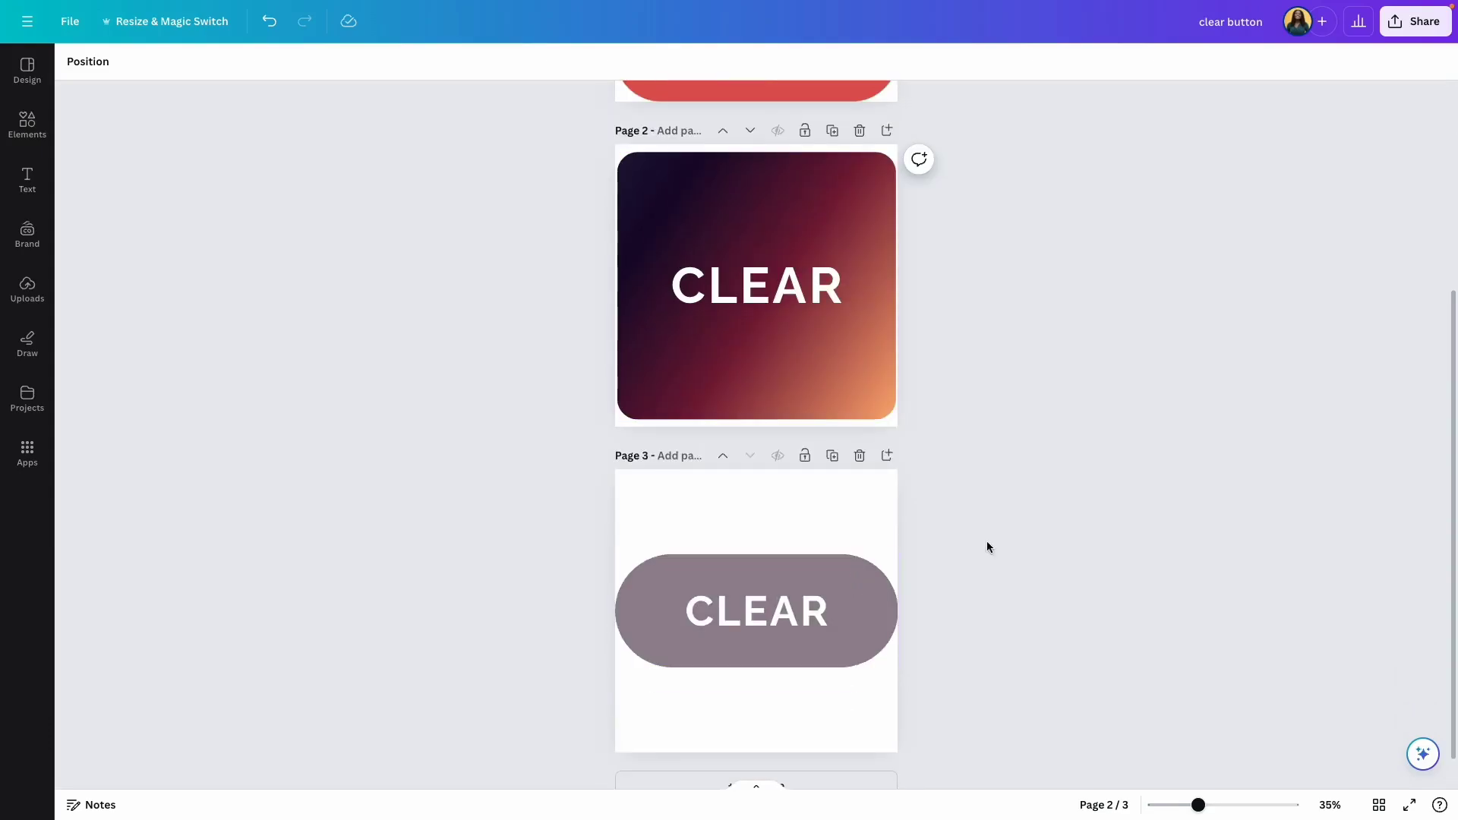
scroll(727, 515, "up", 5)
Step: Recolour the page 3 CLEAR pill from mauve to the green palette colour
scroll(826, 555, "down", 5)
left_click(826, 555)
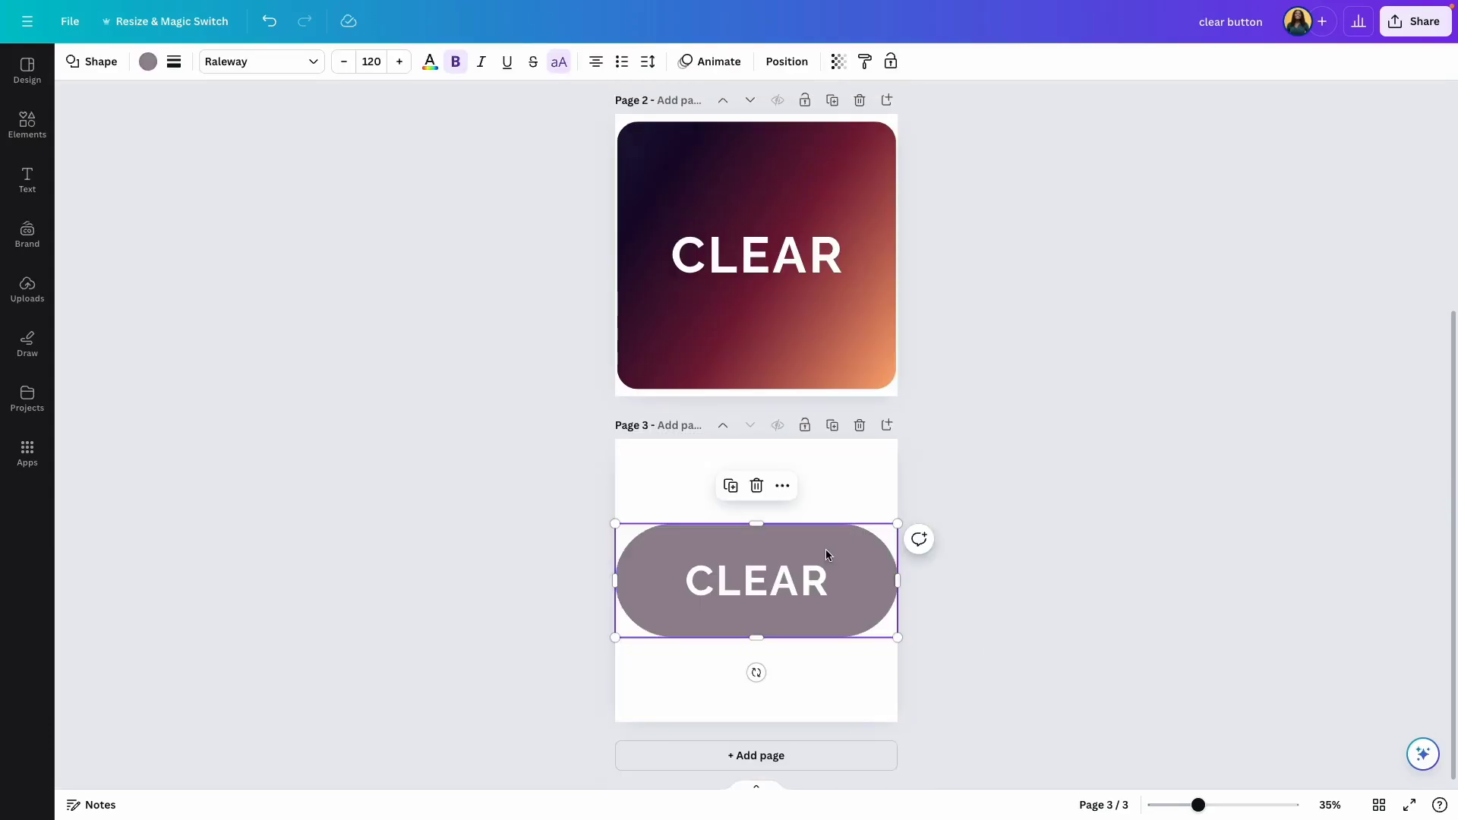
left_click(148, 62)
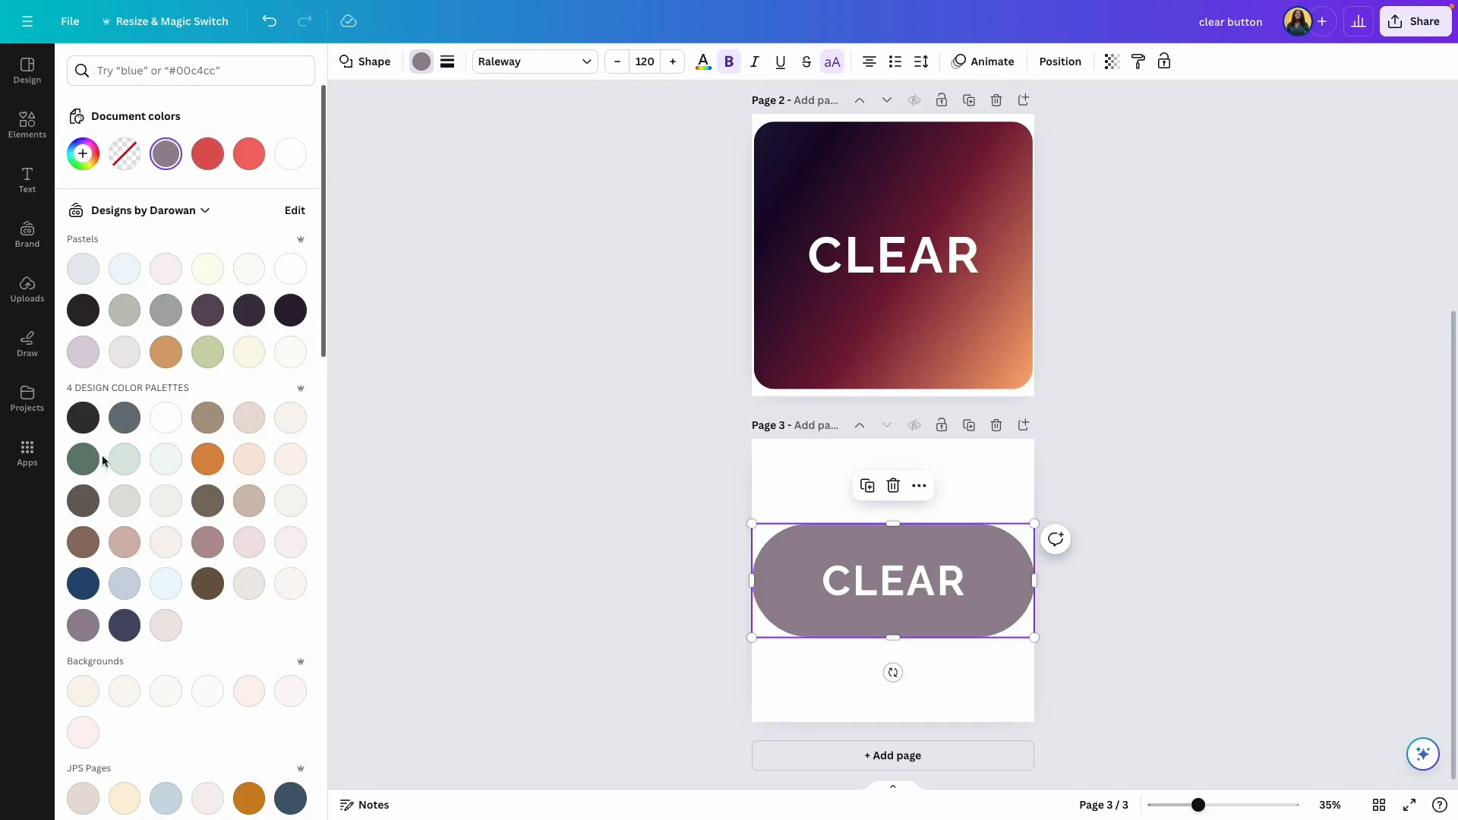
scroll(90, 448, "down", 1)
left_click(87, 434)
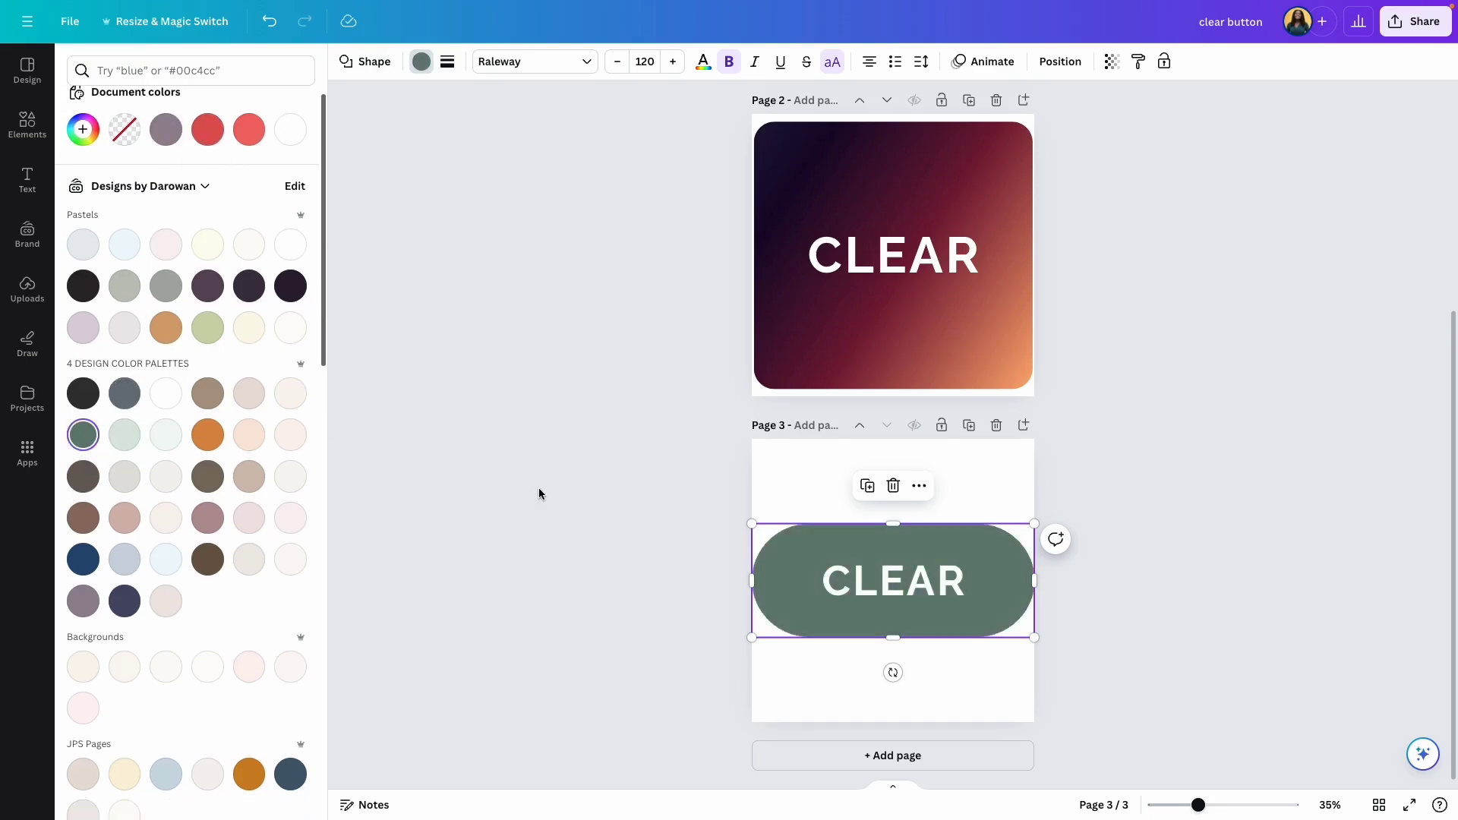
key("Escape")
Step: Check the page 2 gradient CLEAR image, then turn on transparent background for the PNG download
left_click(773, 325)
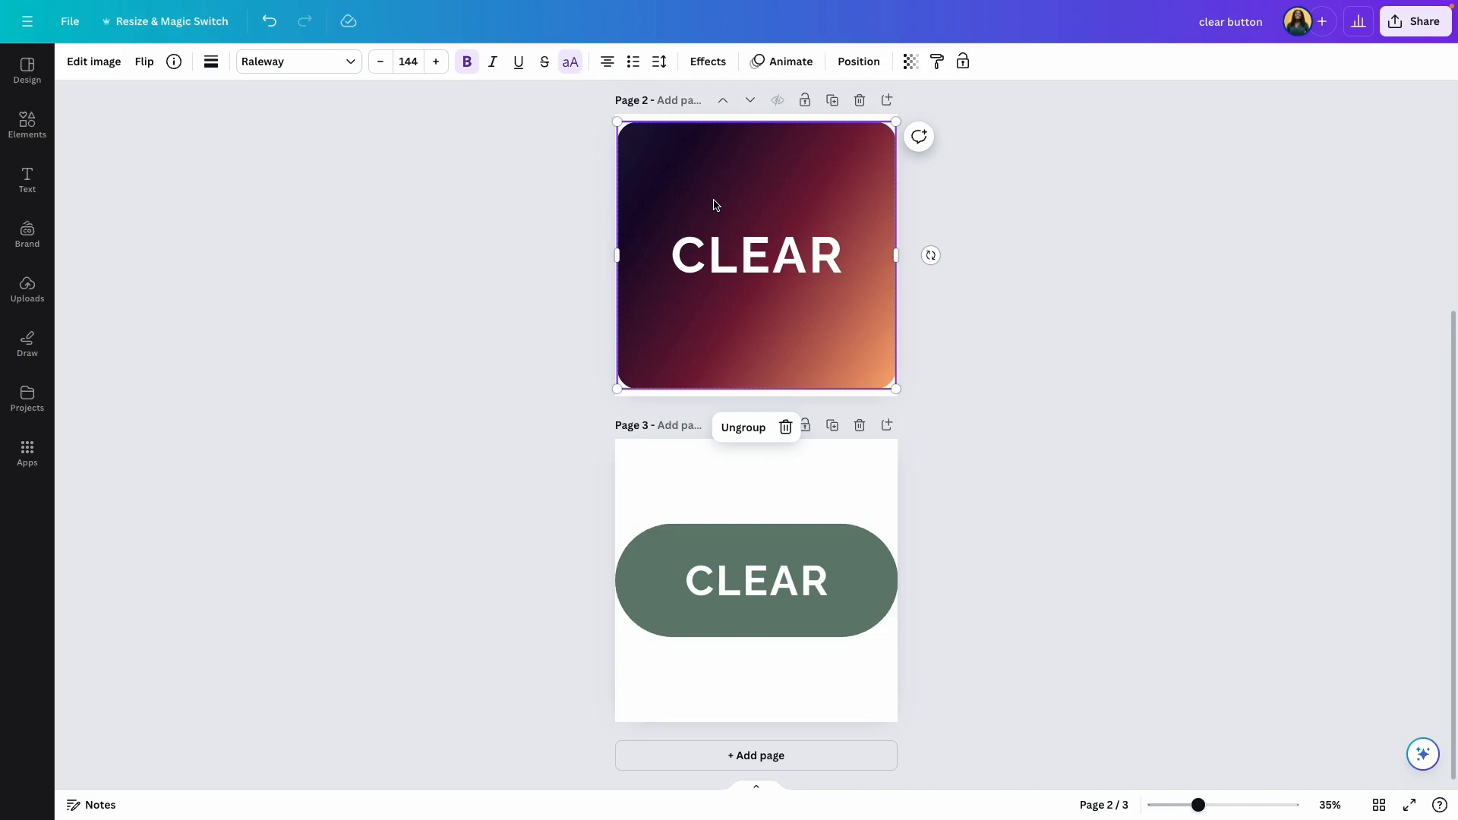
left_click(1088, 501)
scroll(1087, 501, "up", 5)
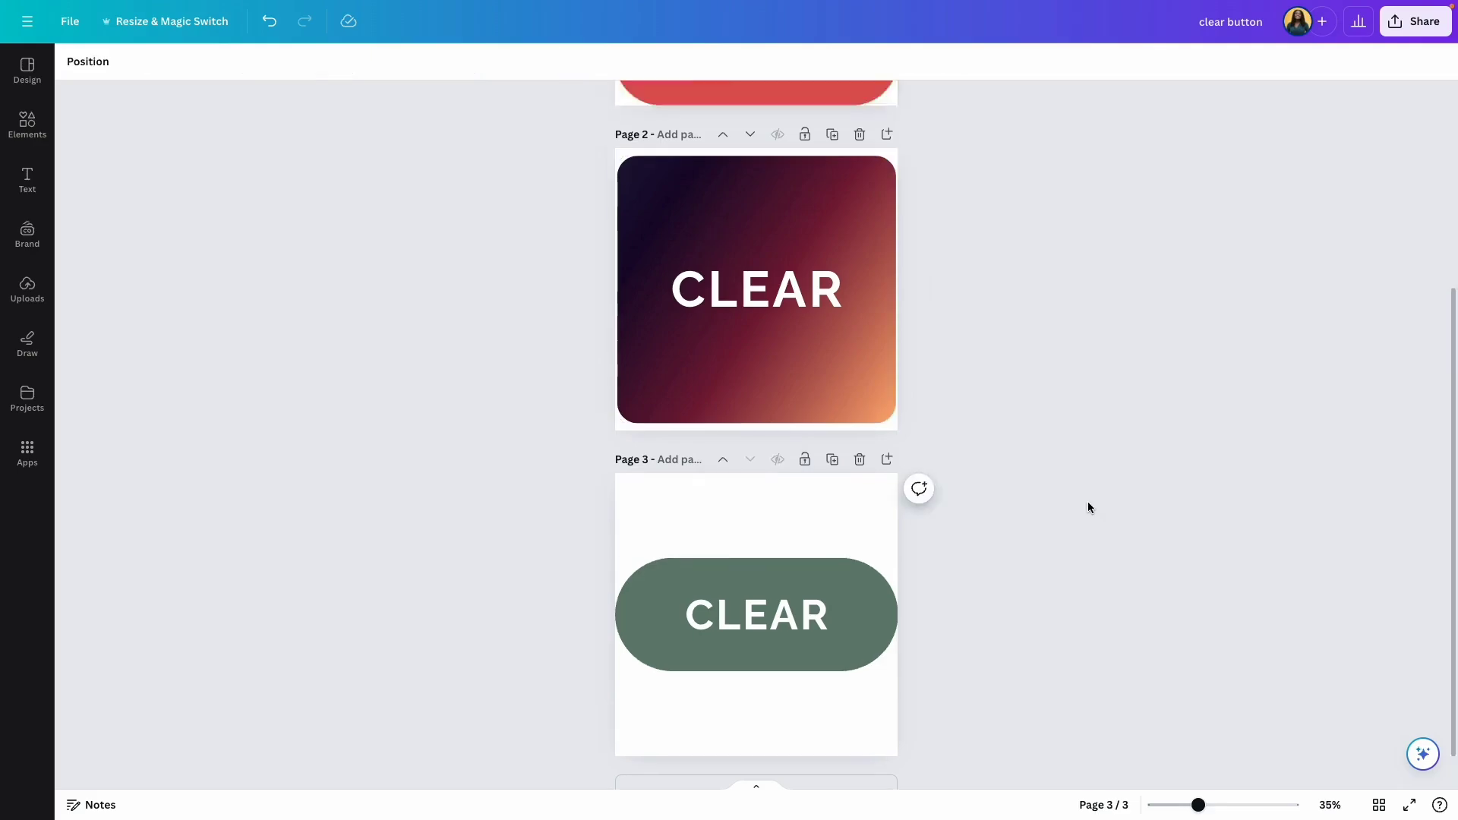
scroll(1088, 501, "down", 5)
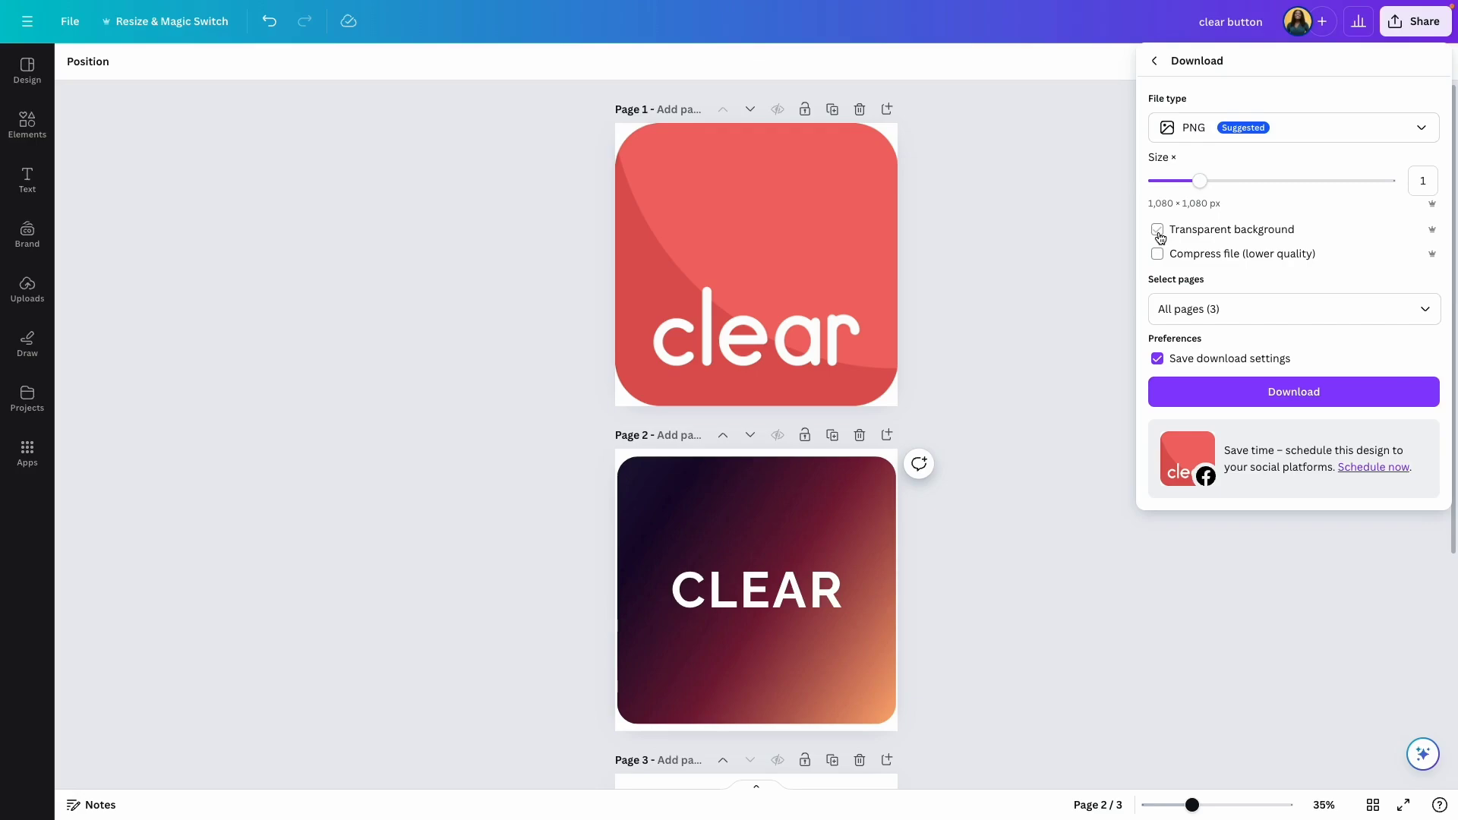
left_click(1159, 234)
Step: Download all 3 pages as a transparent-background PNG
left_click(1252, 399)
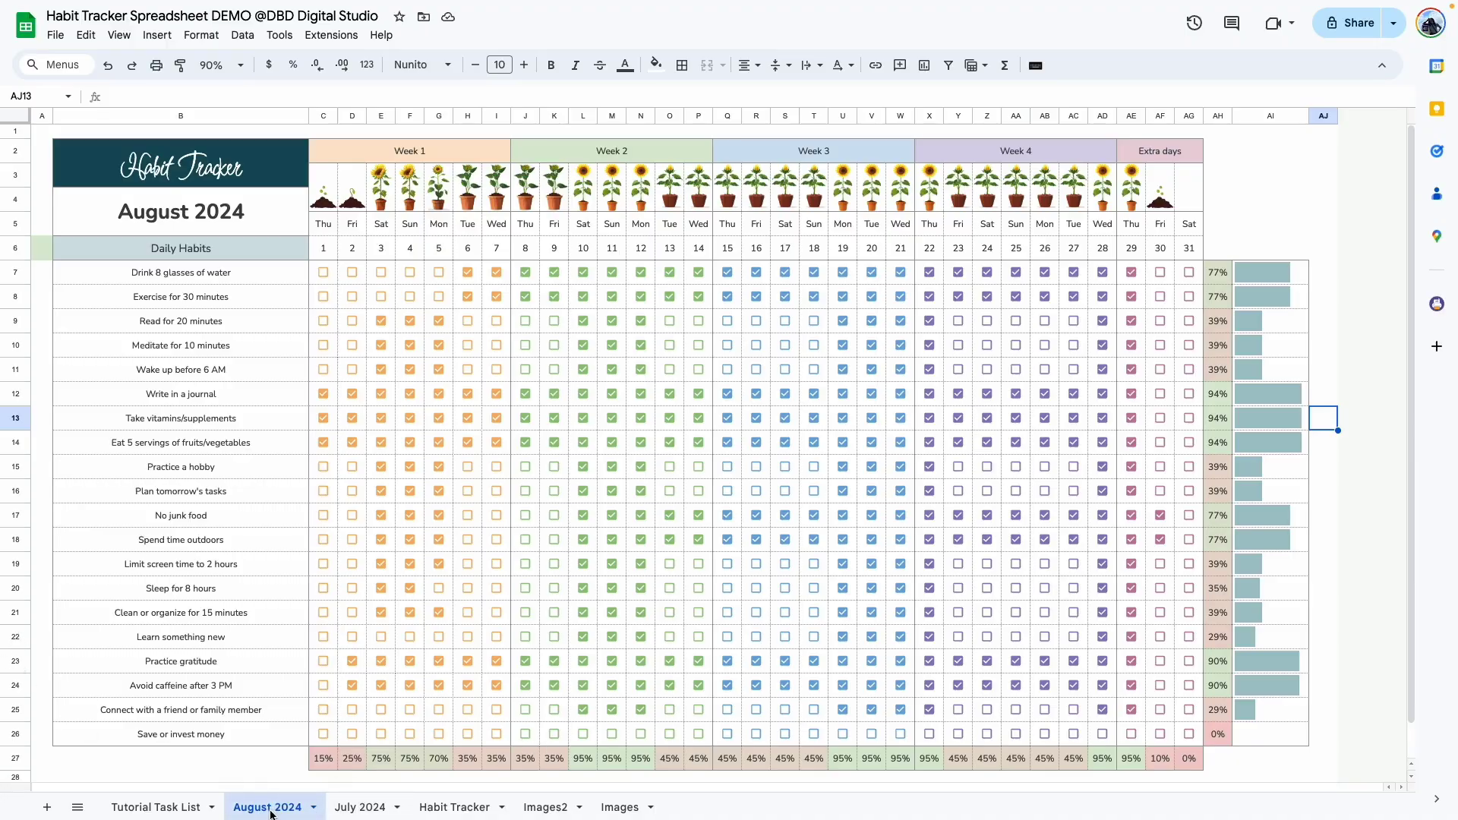
Step: Select the merged block AH2:AI6 and choose to insert an image over the cells
key("ctrl+z")
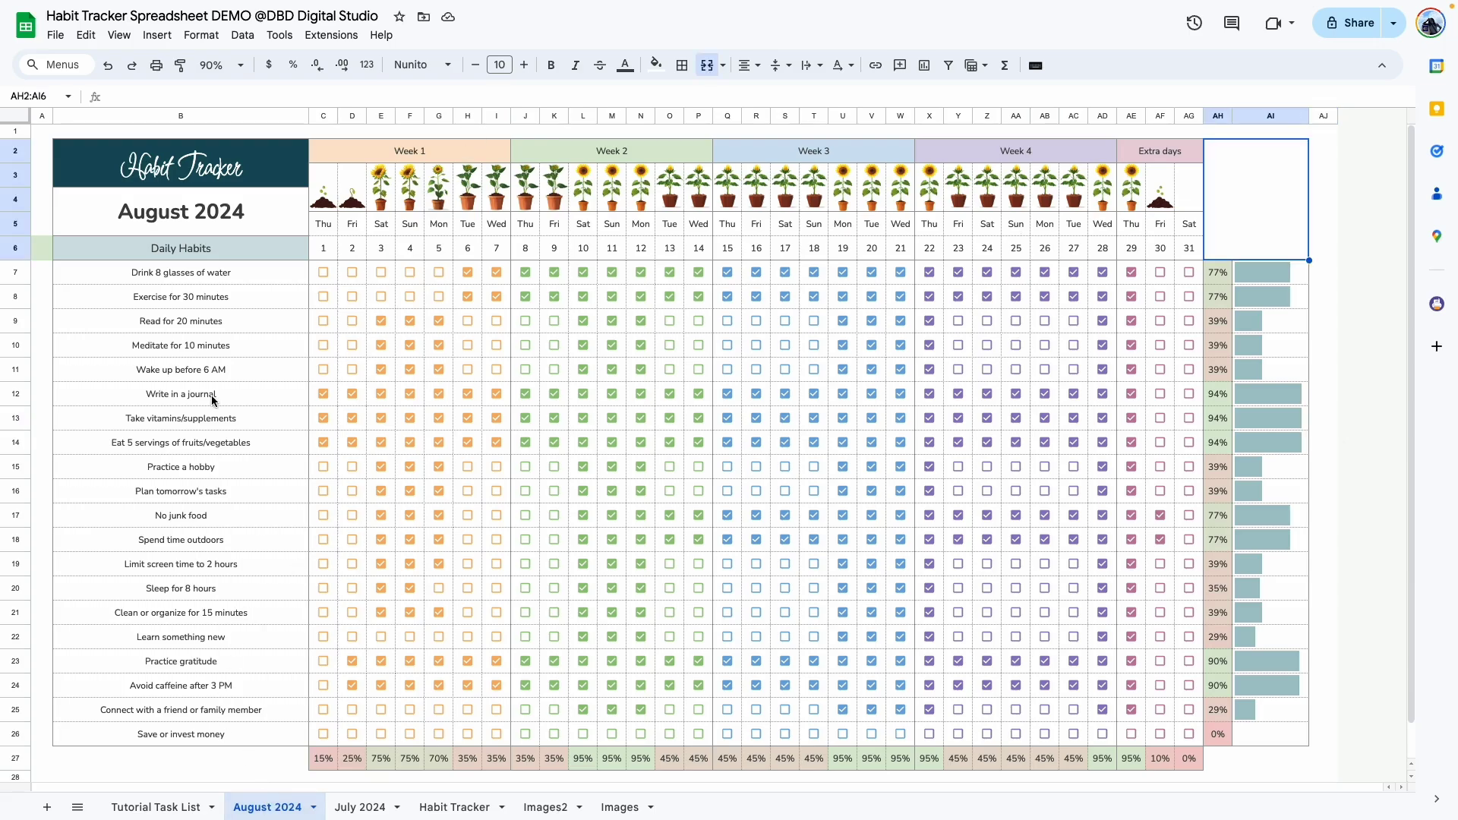
key("ctrl+z")
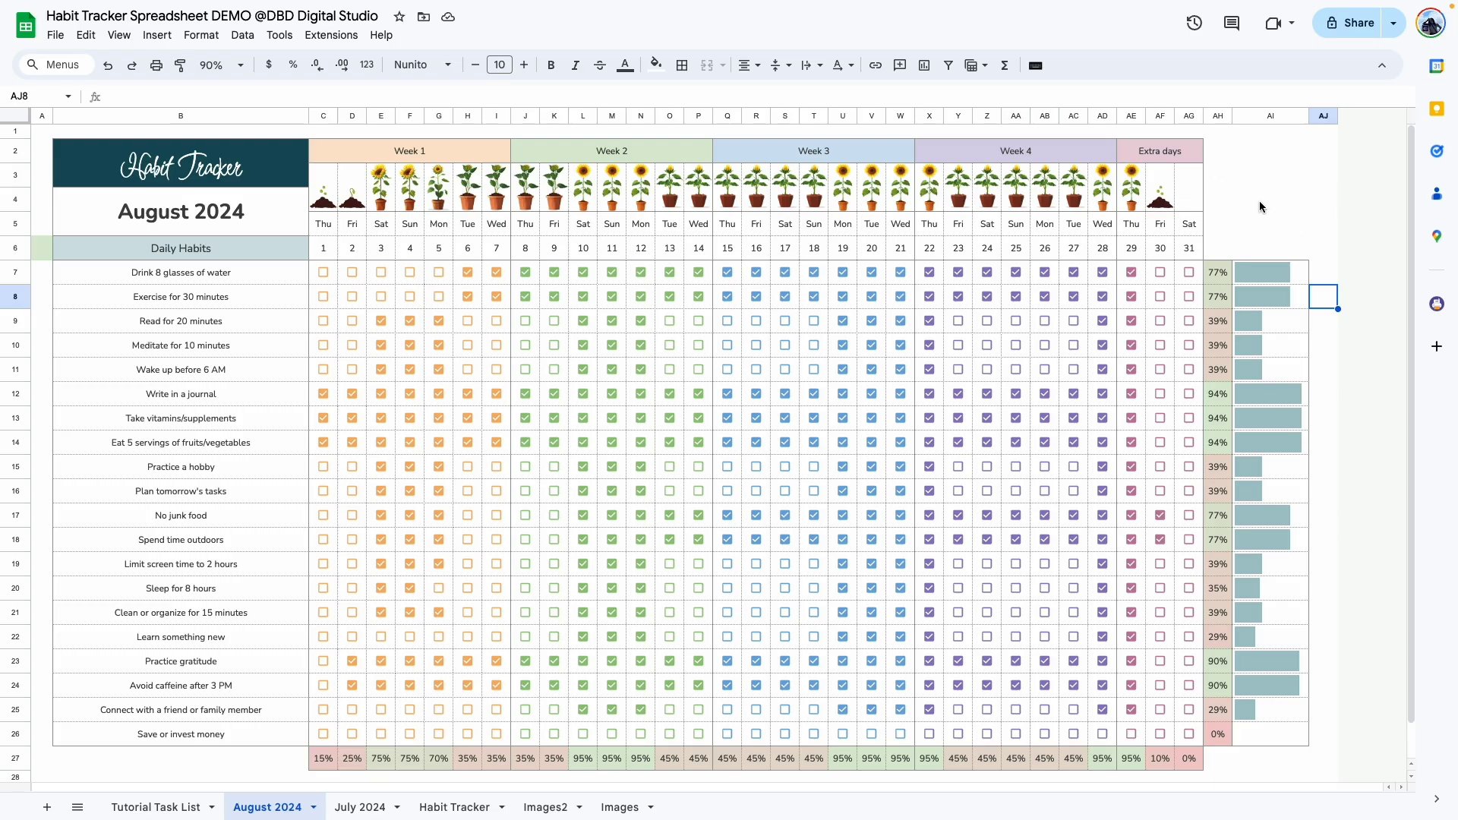
key("ctrl+z")
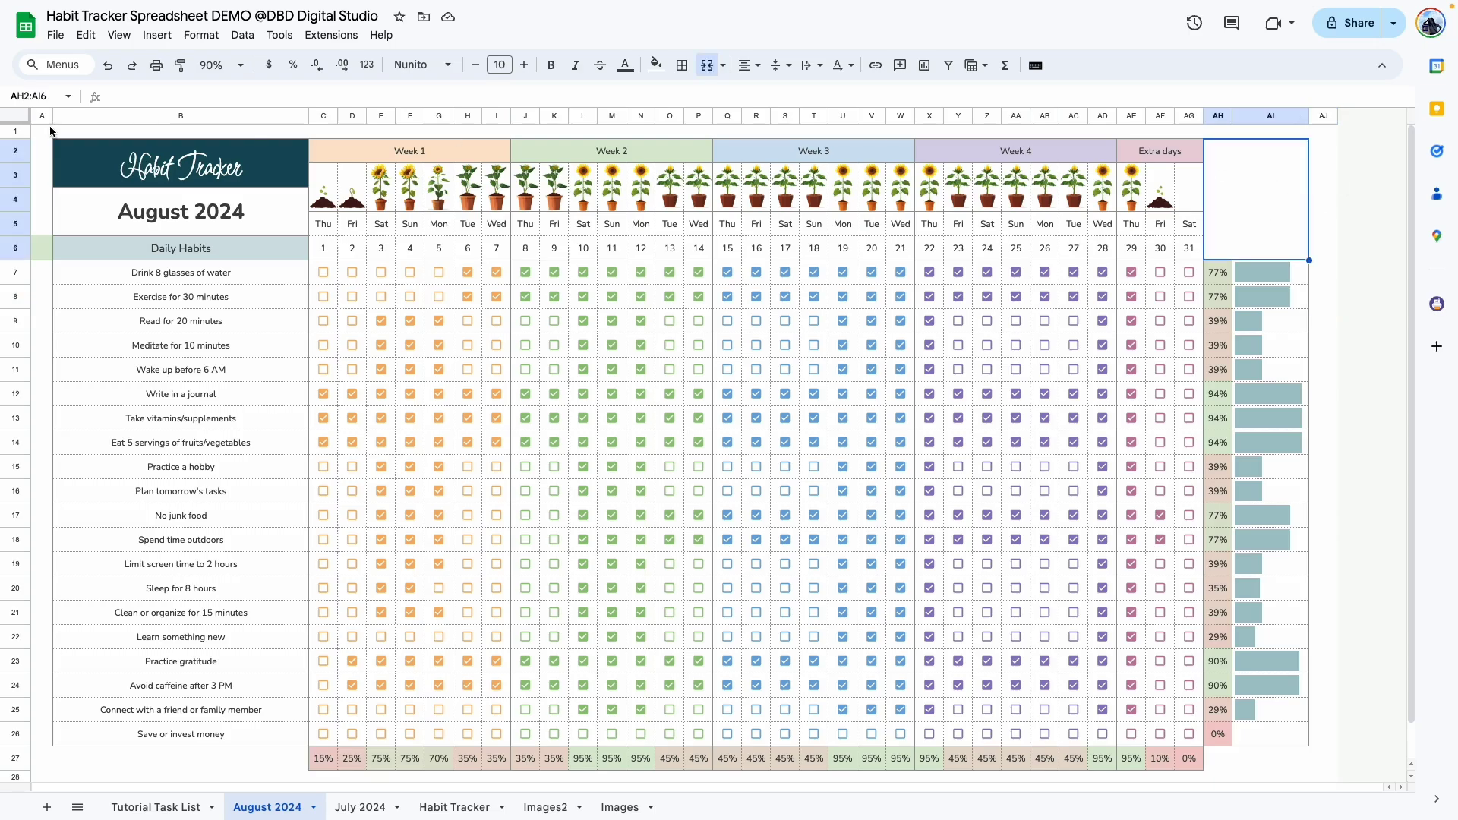
left_click(156, 35)
mouse_move(228, 257)
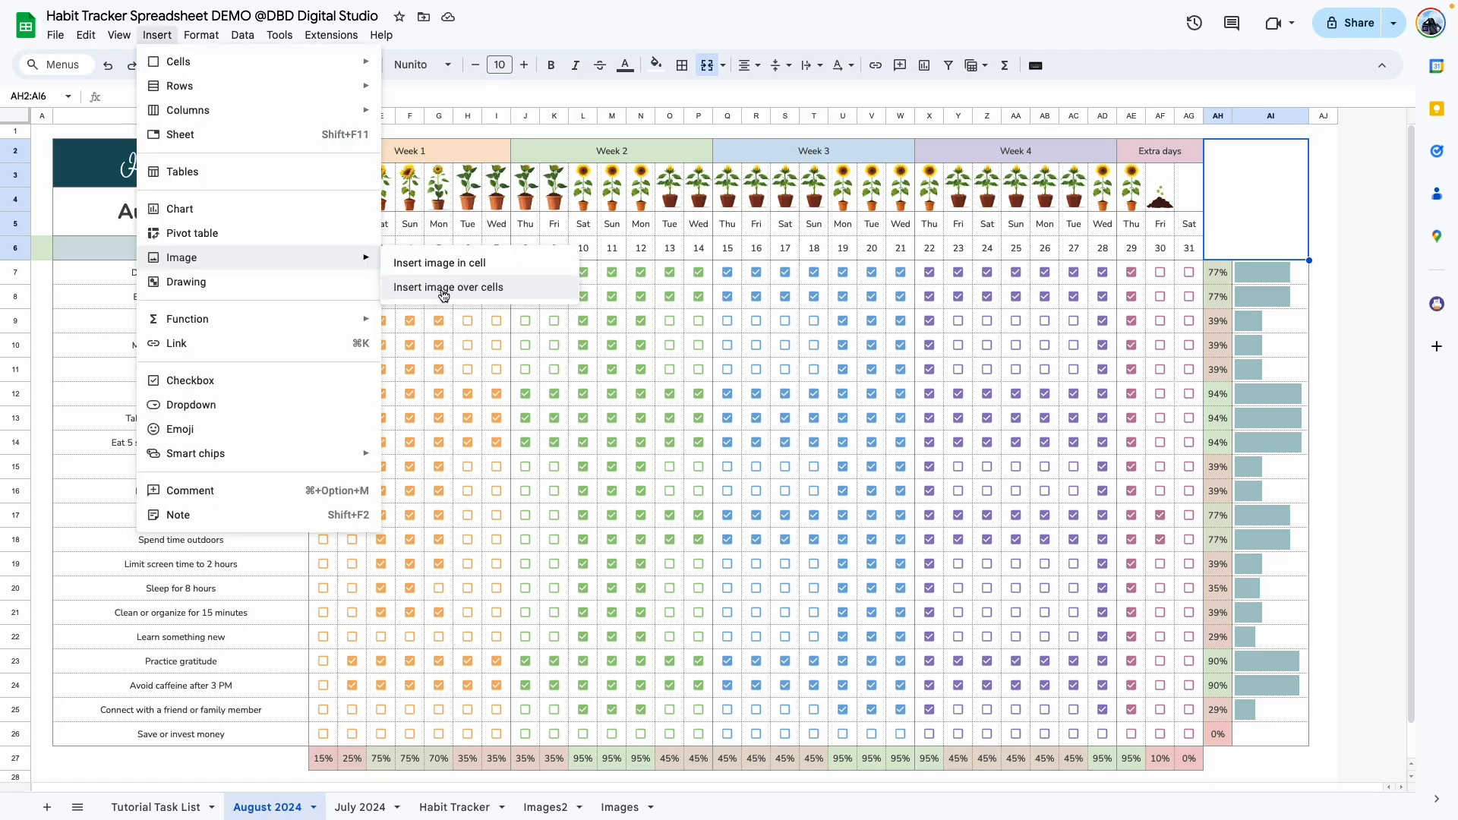
left_click(444, 294)
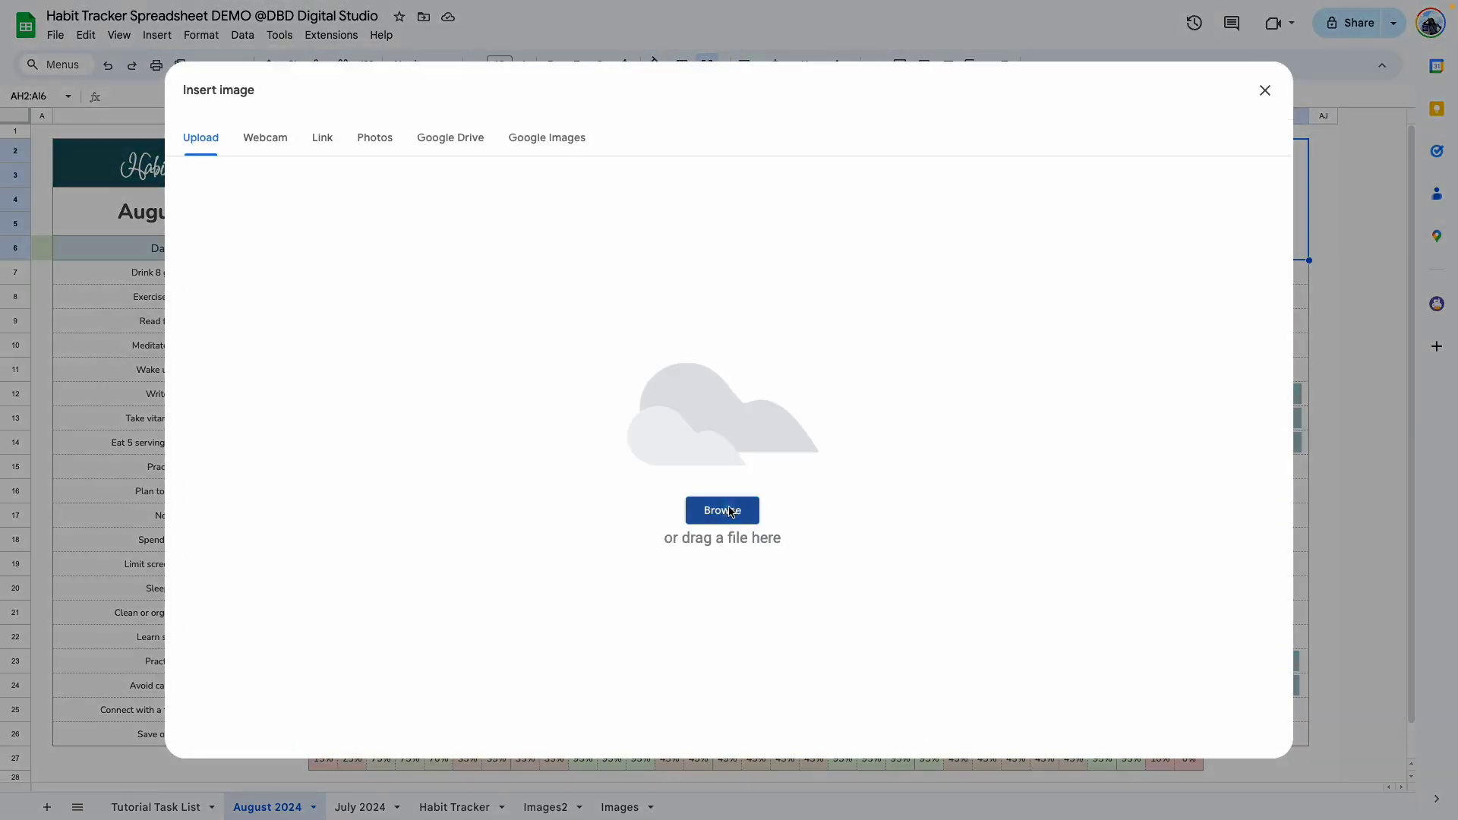
Step: Insert the downloaded CLEAR button PNG, resize it over AH2:AI6, and tick the first two tutorial tasks
left_click(723, 511)
left_click(481, 371)
left_click(585, 322)
double_click(588, 358)
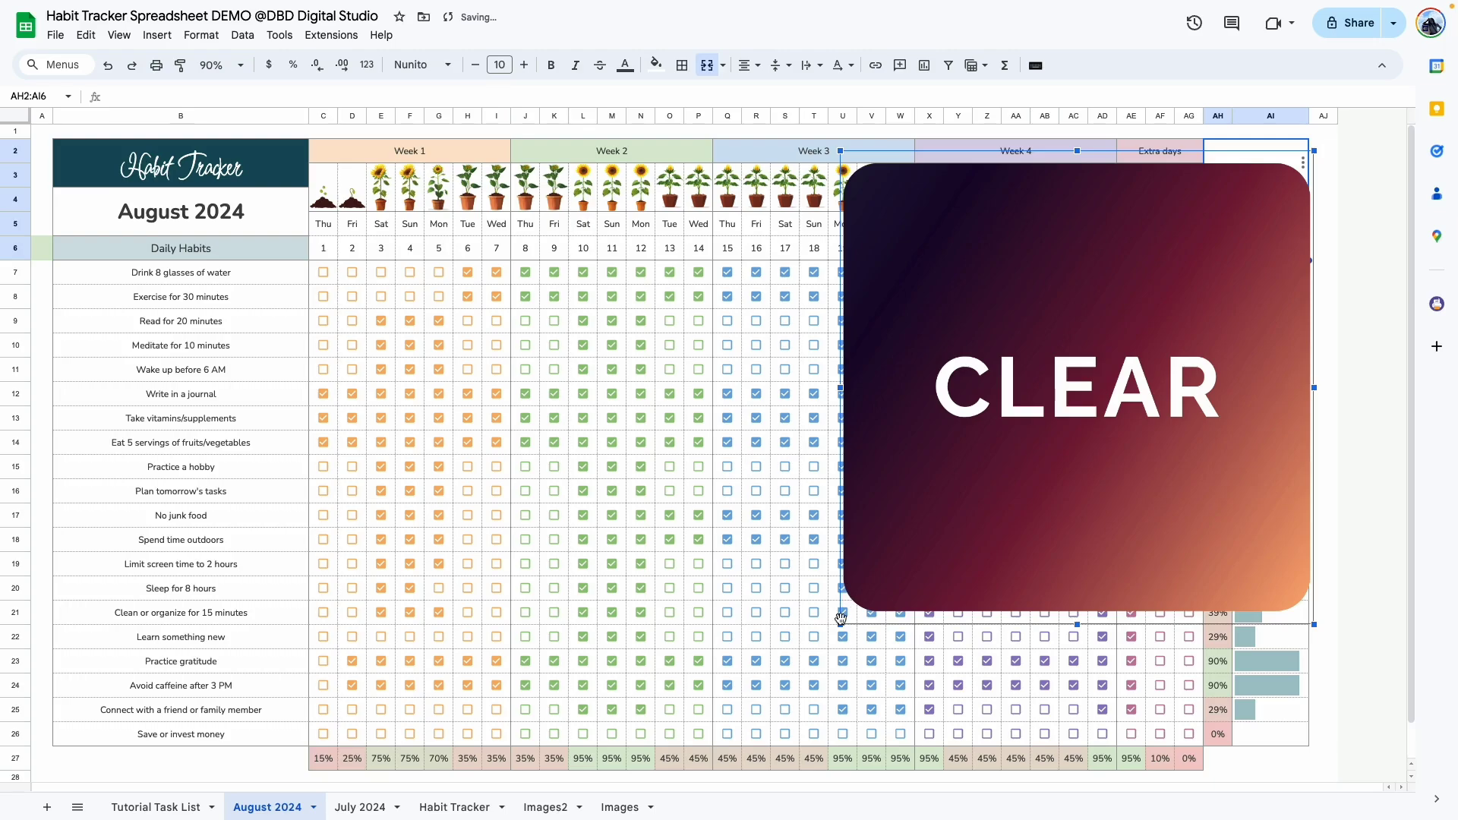
left_click_drag(840, 625, 1211, 253)
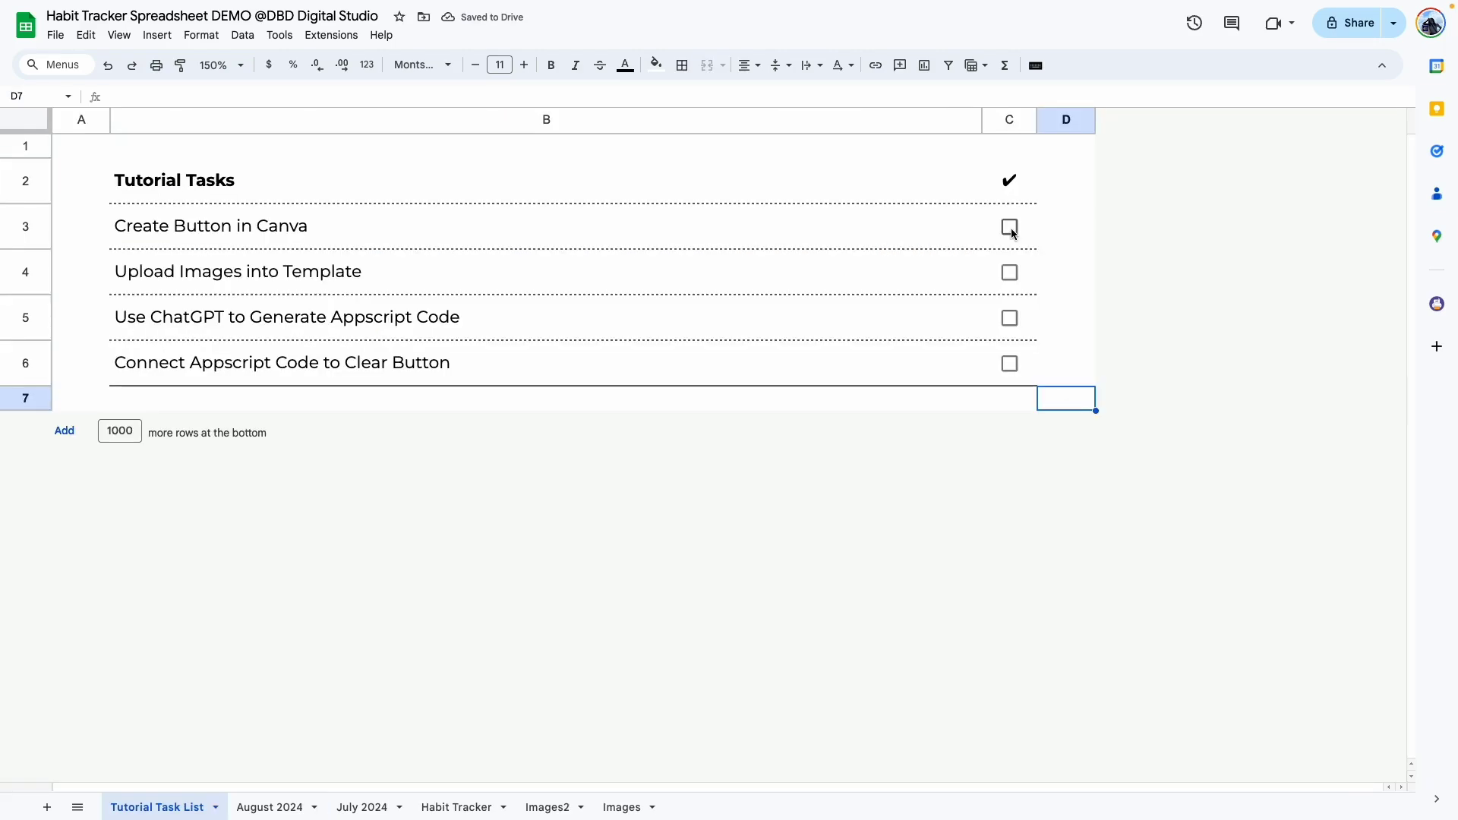
left_click(1010, 227)
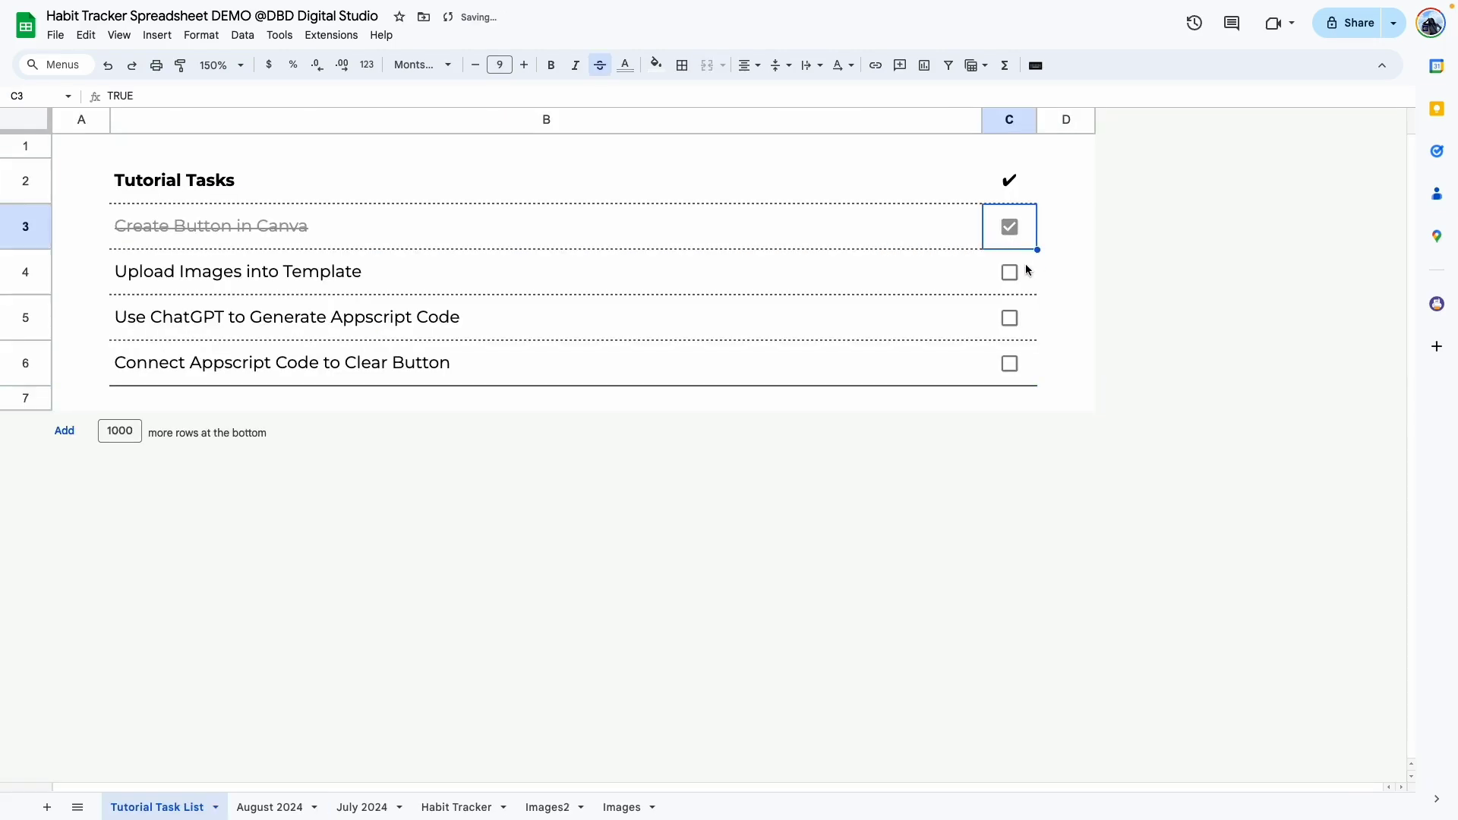
left_click(1008, 273)
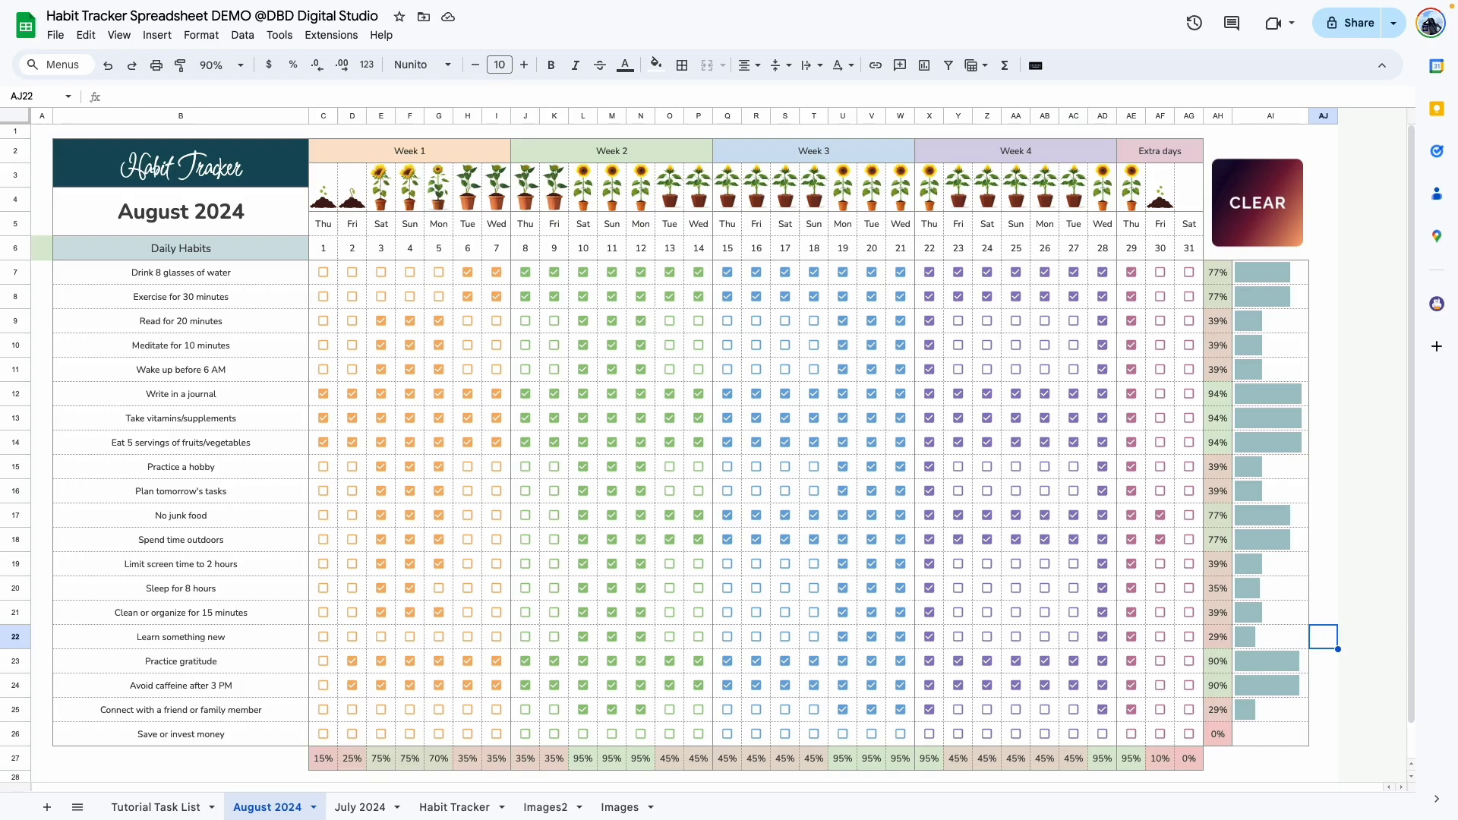
Step: Tick day 1 of Drink 8 glasses of water and select the checkbox grid, confirming its address C7:AG26
left_click(324, 272)
left_click_drag(323, 271, 1192, 739)
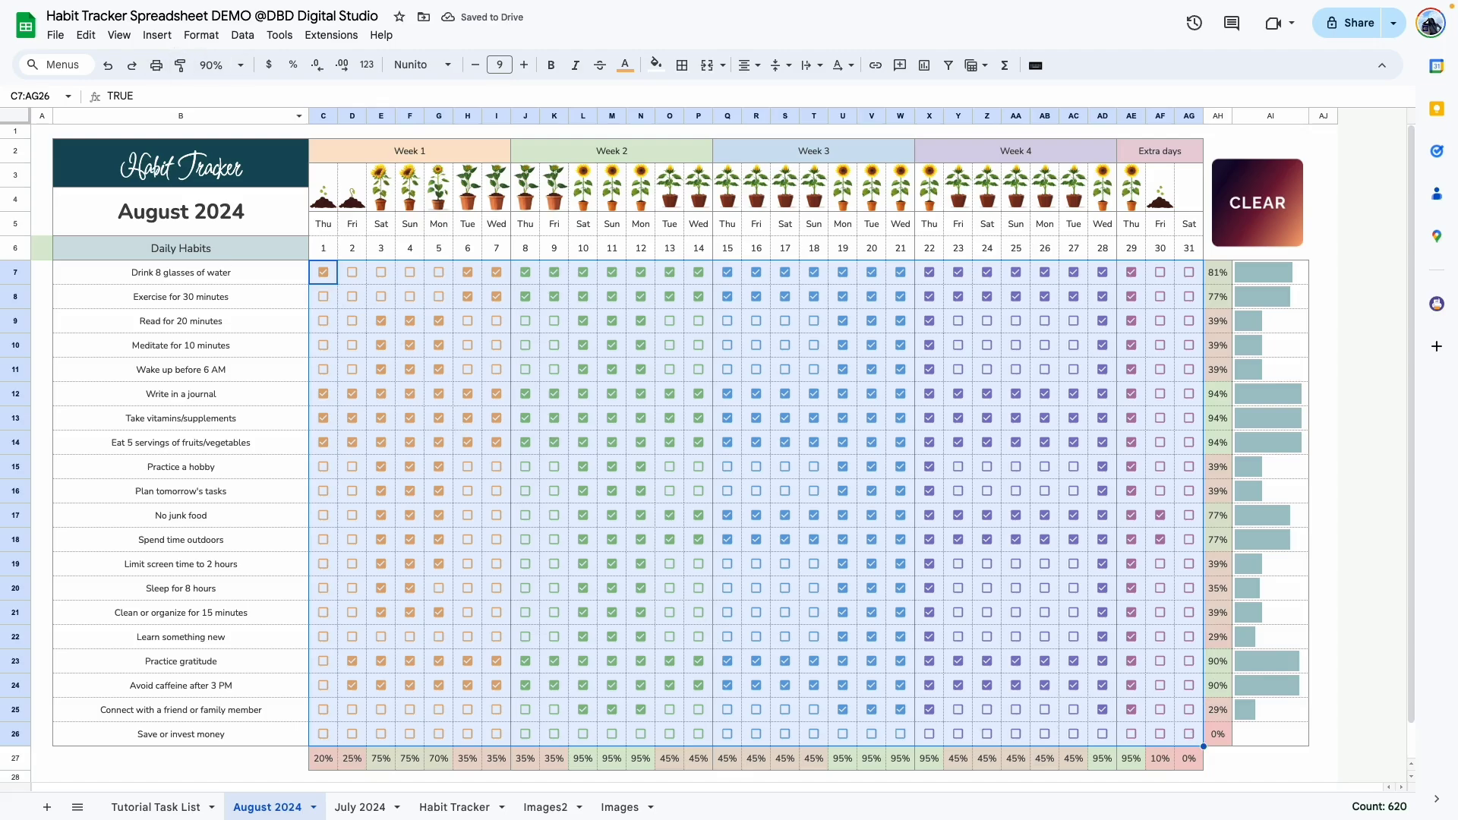
left_click(34, 96)
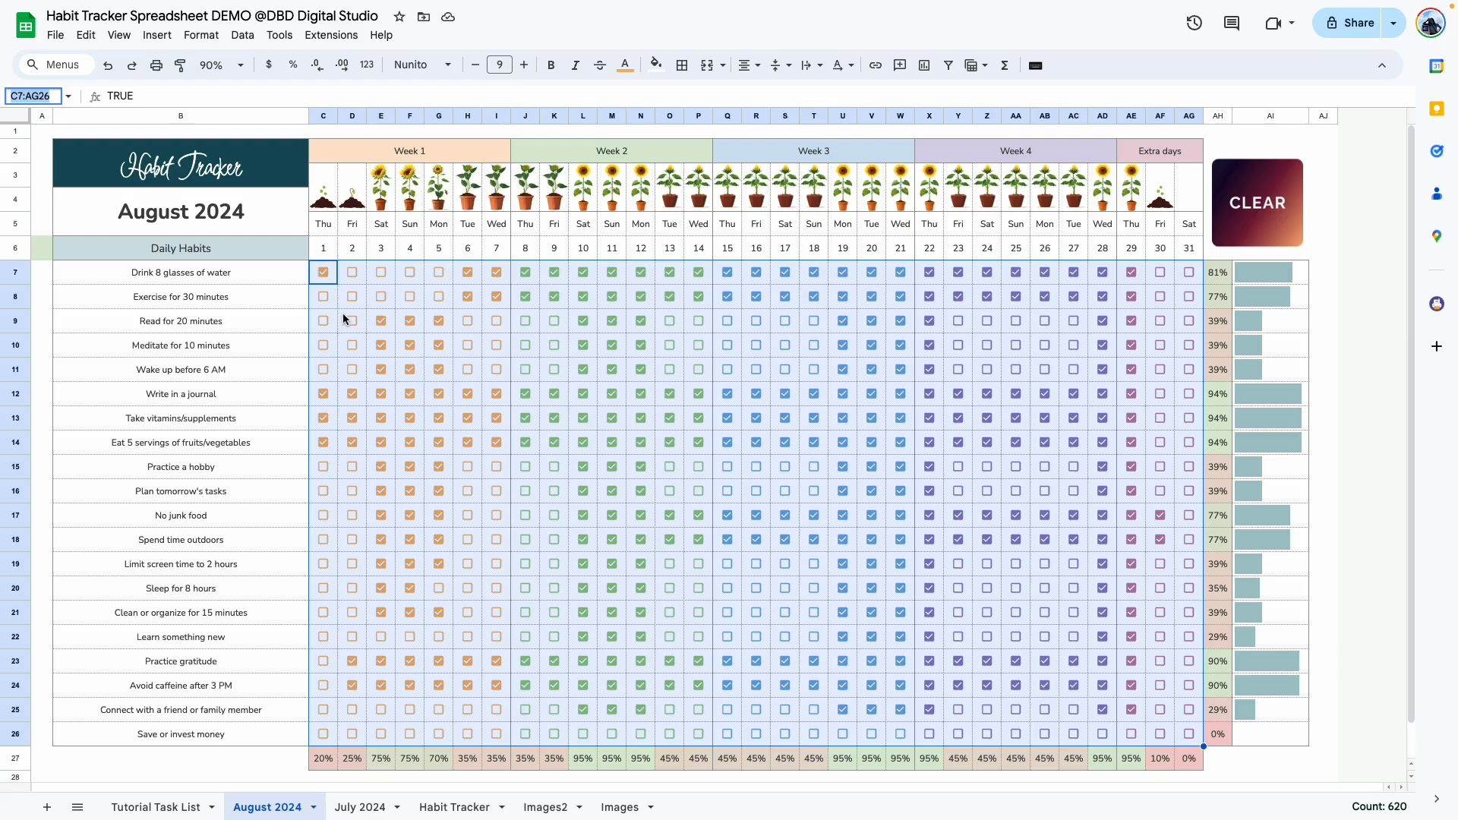
key("super+Tab")
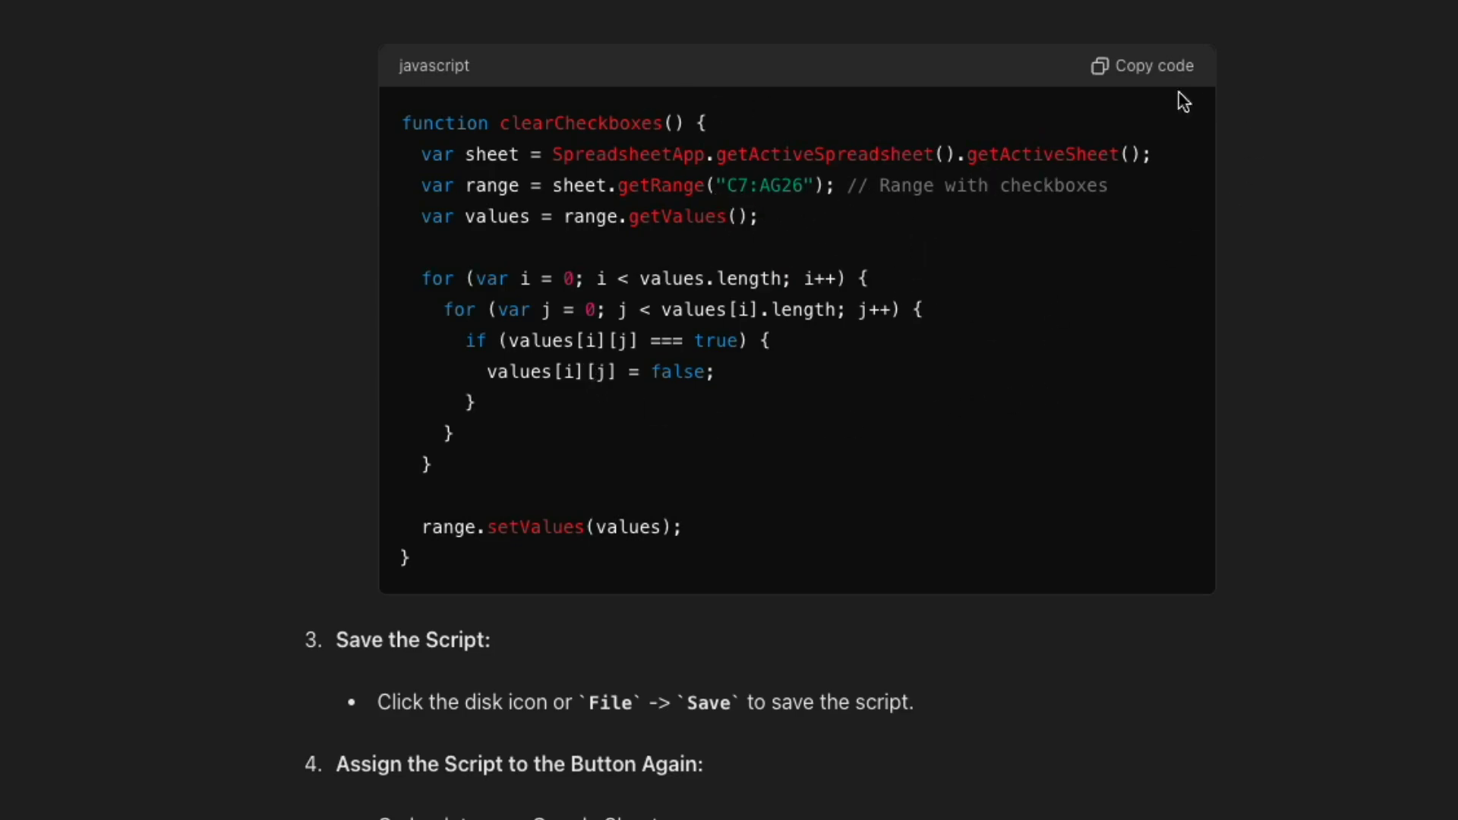
Step: Copy the clearCheckboxes script code from the ChatGPT answer
left_click(1151, 82)
scroll(636, 208, "down", 6)
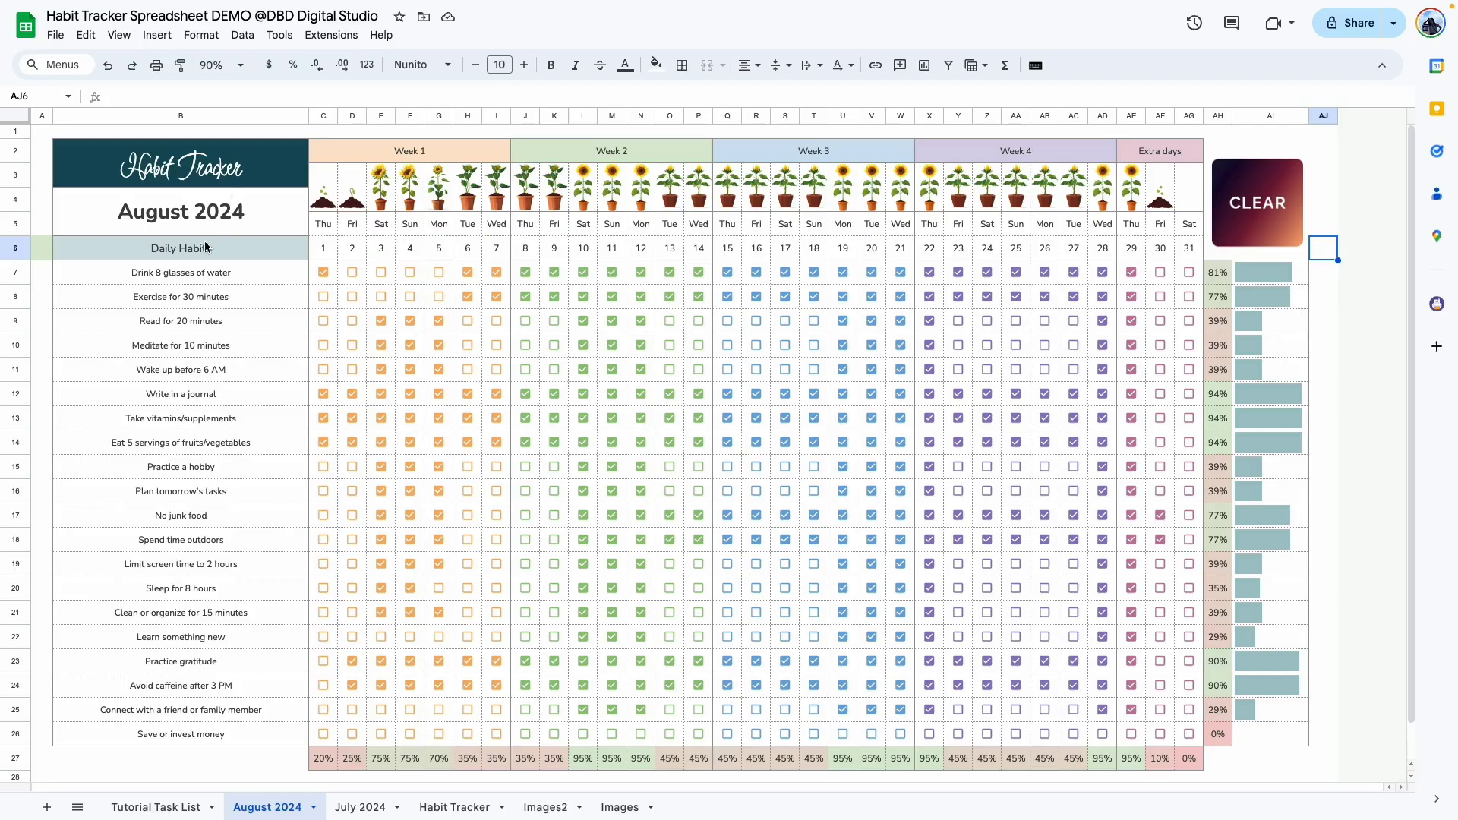
Step: Paste the clearCheckboxes code into a new Apps Script project's Code.gs, save it, and select the function name
left_click(331, 35)
left_click(348, 112)
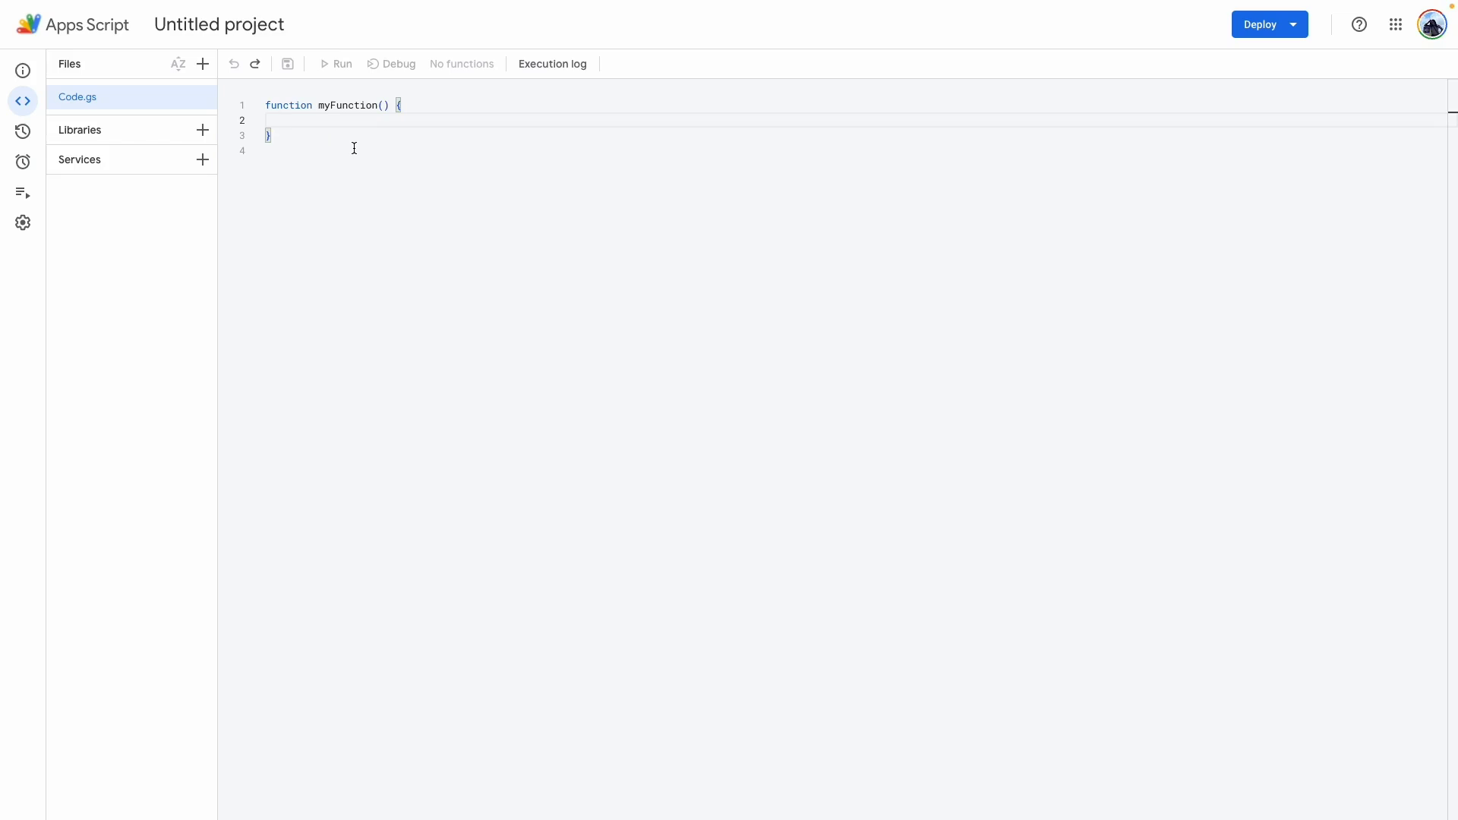
type("function clearCheckboxes() {   var sheet = SpreadsheetApp.getActiveSpreadsheet().getActiveSheet();   var range = sheet.getRange(\"C7:AG26\"); // Range with checkboxes   var values = range.getValues();    for (var i = 0; i < values.length; i++) {     for (var j = 0; j < values[i].length; j++) {       if (values[i][j] === true) {         values[i][j] = false;       }     }   }    range.setValues(values); }")
left_click(288, 66)
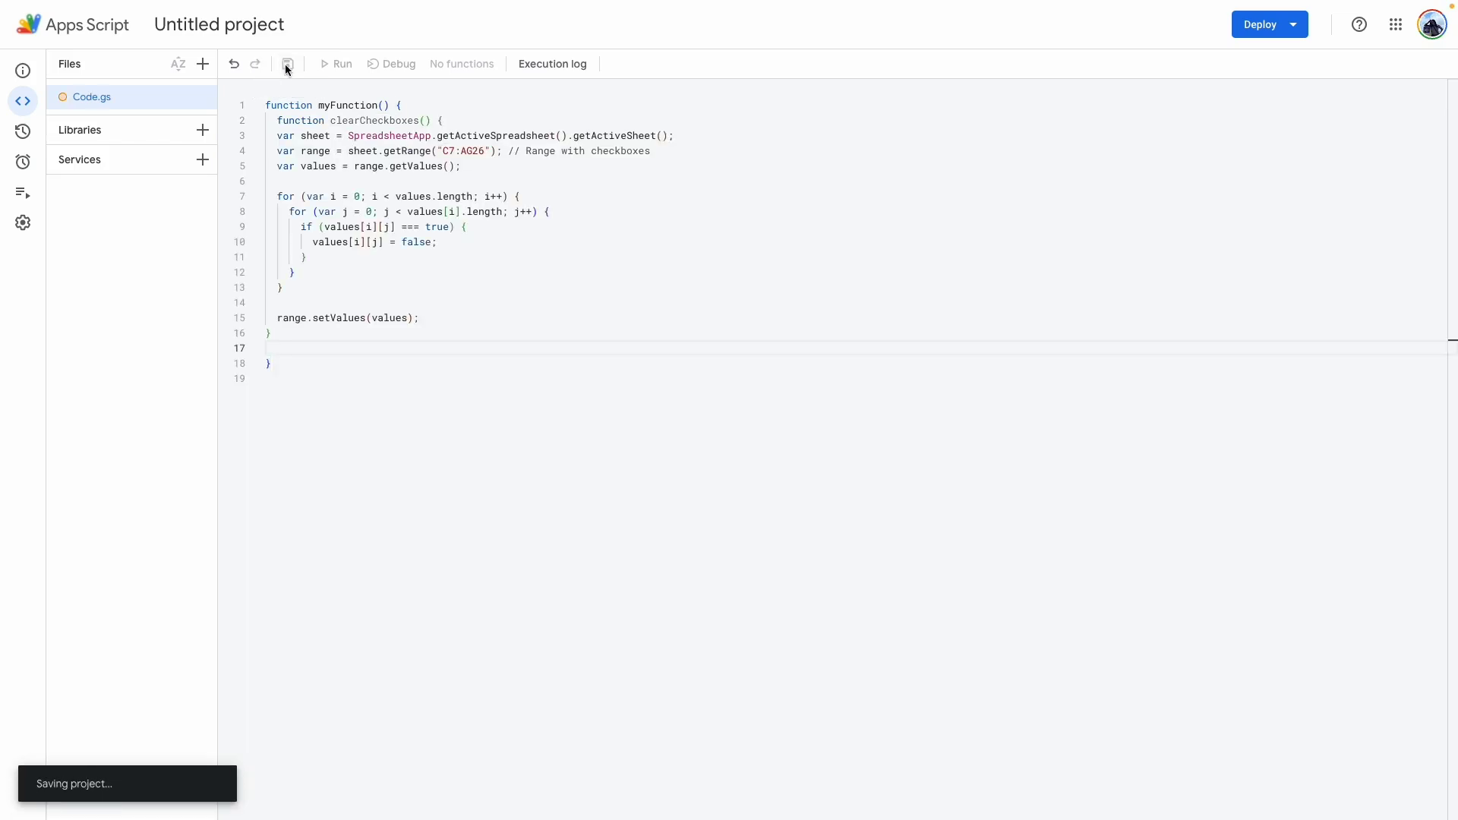
left_click_drag(331, 120, 408, 121)
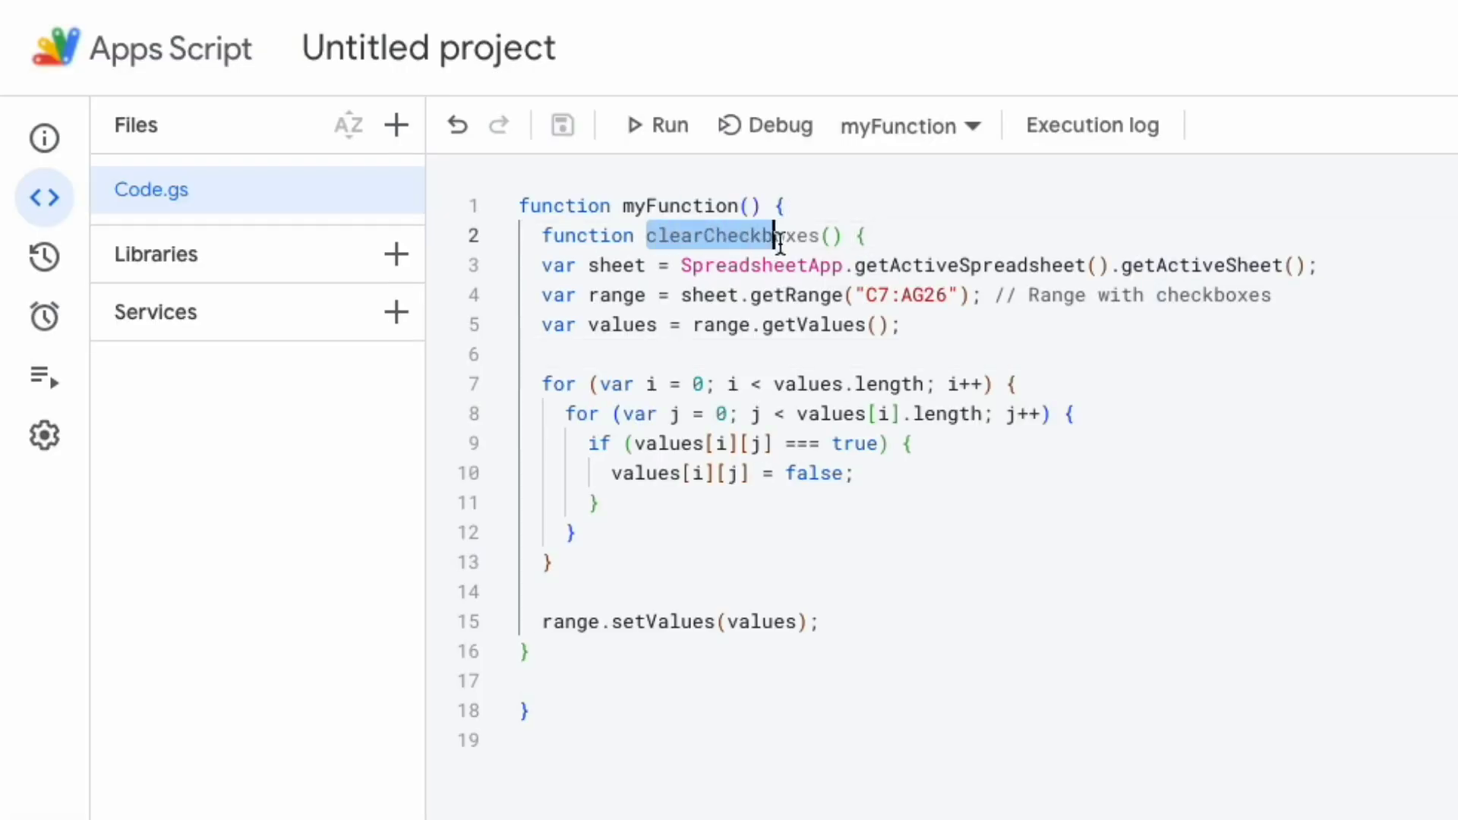
left_click_drag(797, 238, 815, 241)
key("ctrl+c")
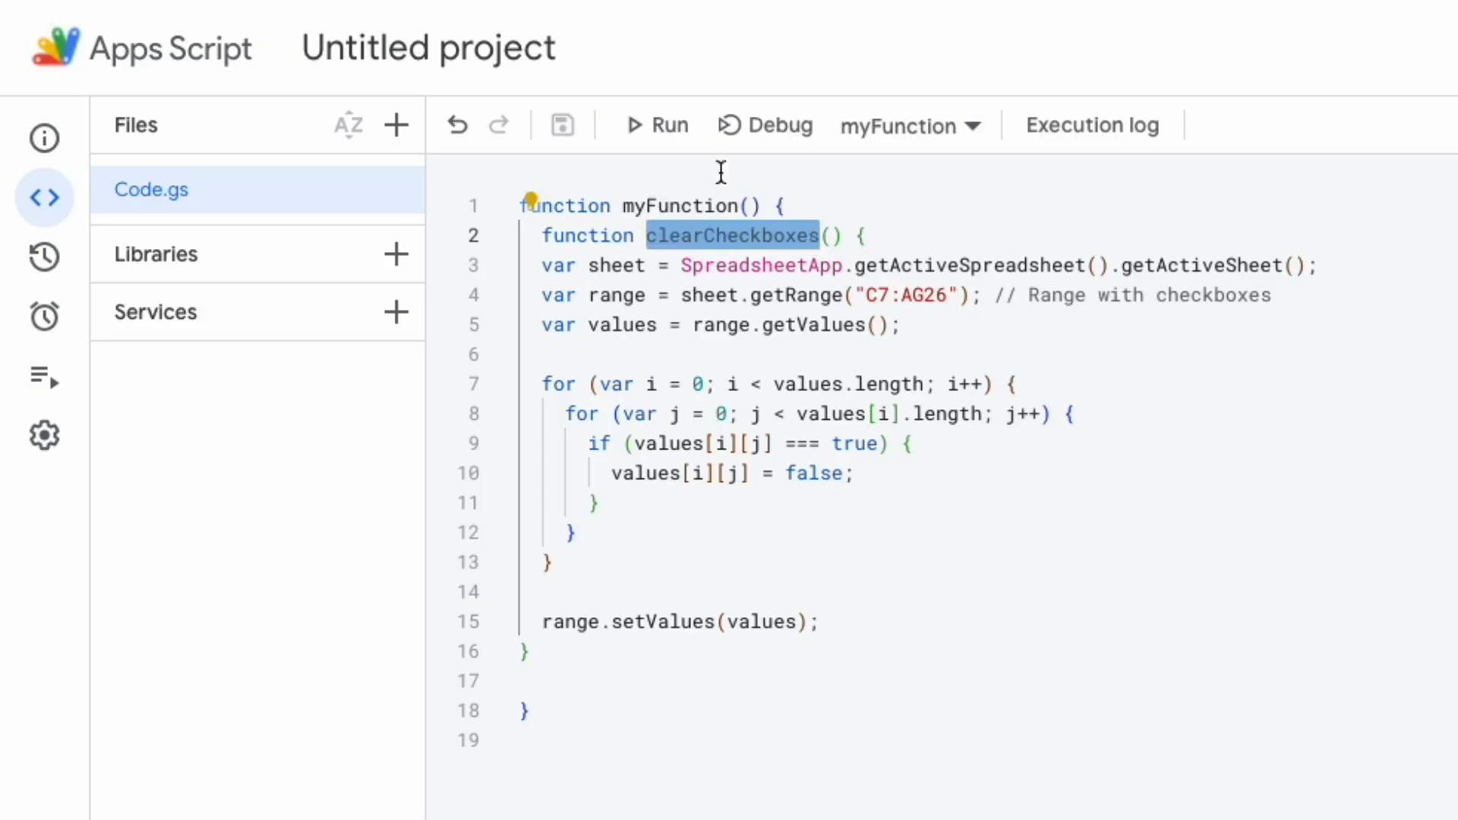
Step: Run the script and authorise it with the Google account, proceeding past the unverified-app warning
left_click(662, 127)
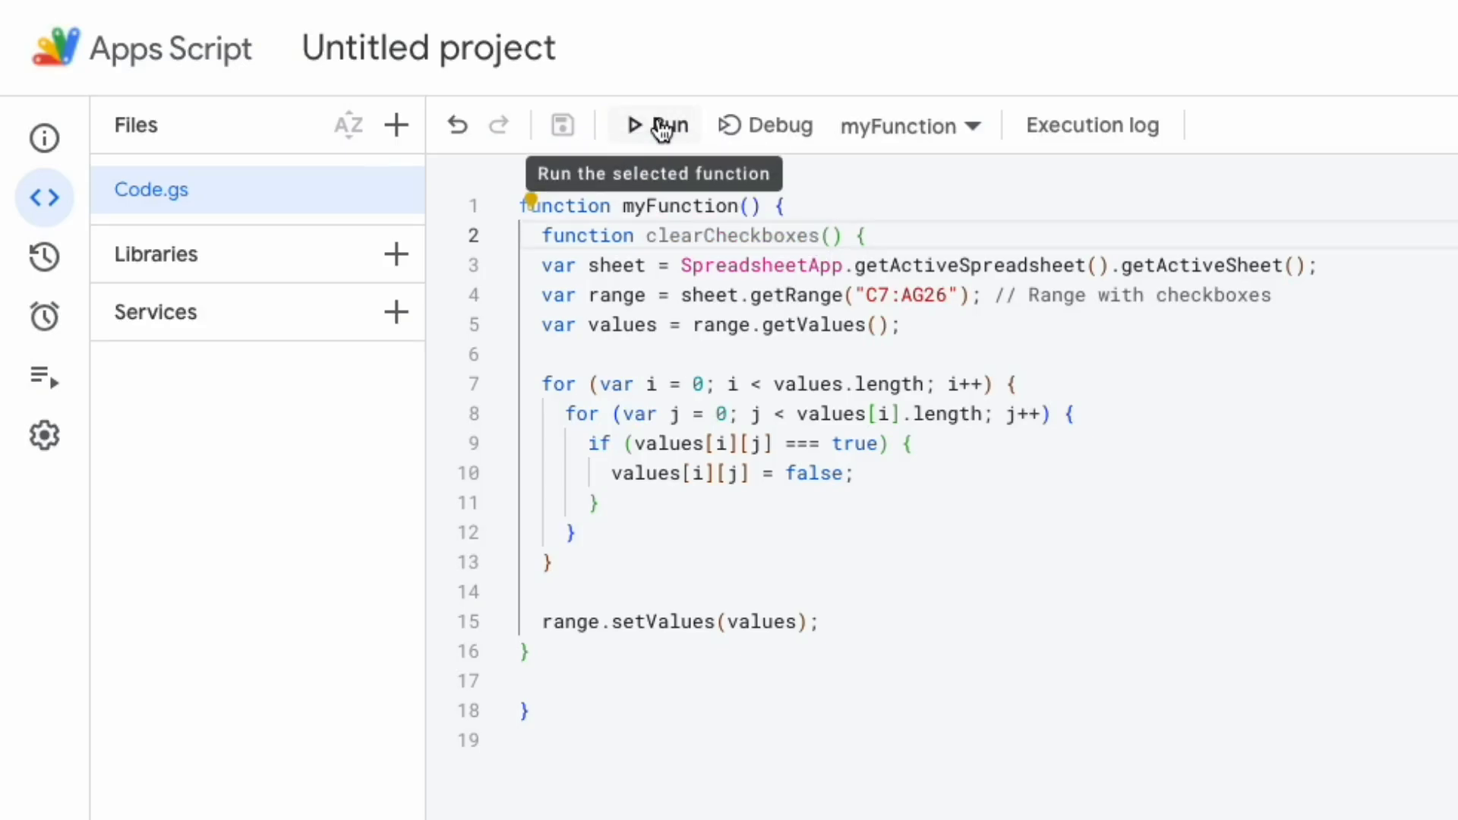
left_click(663, 127)
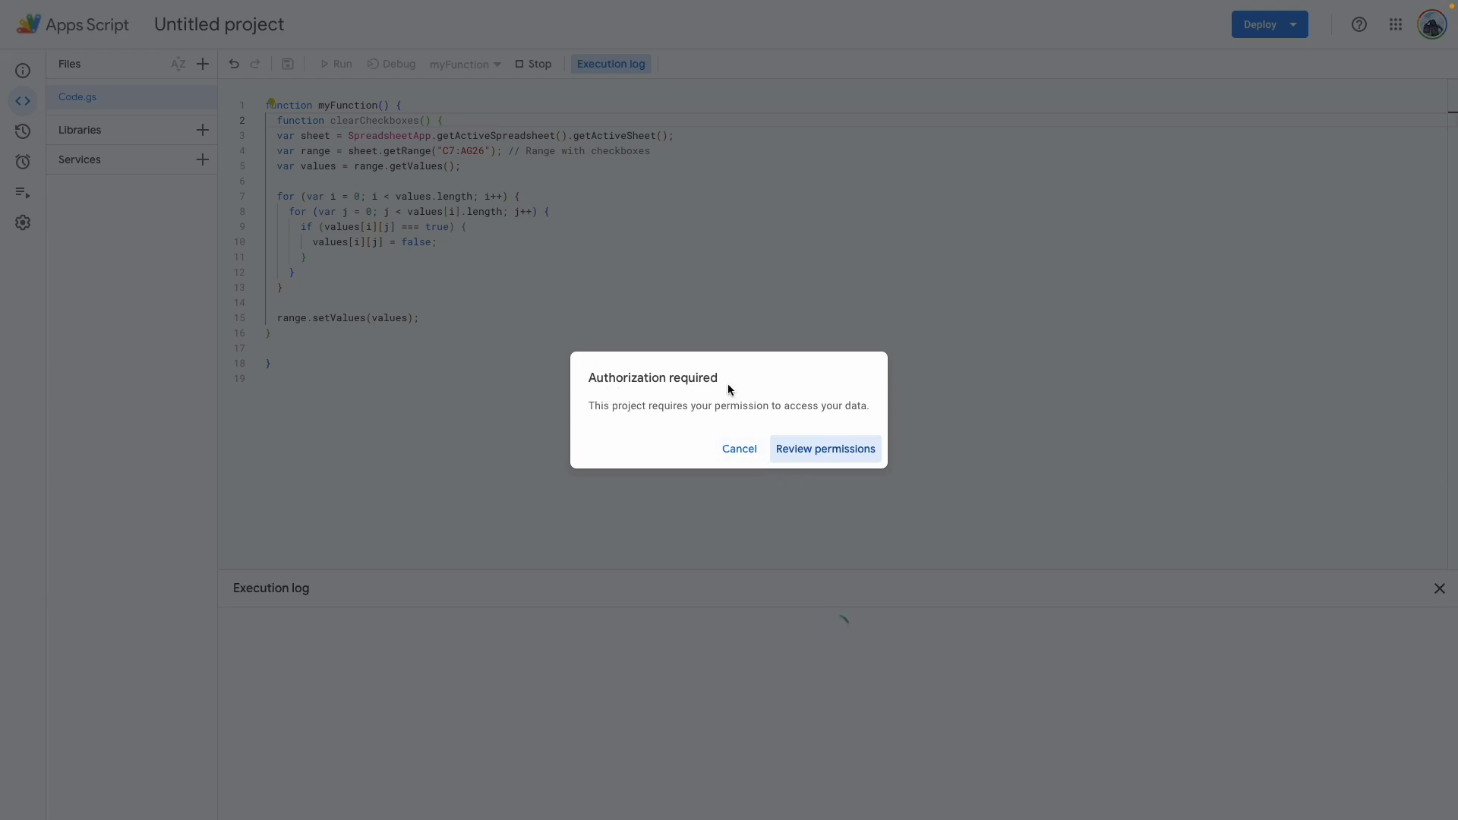
left_click(807, 456)
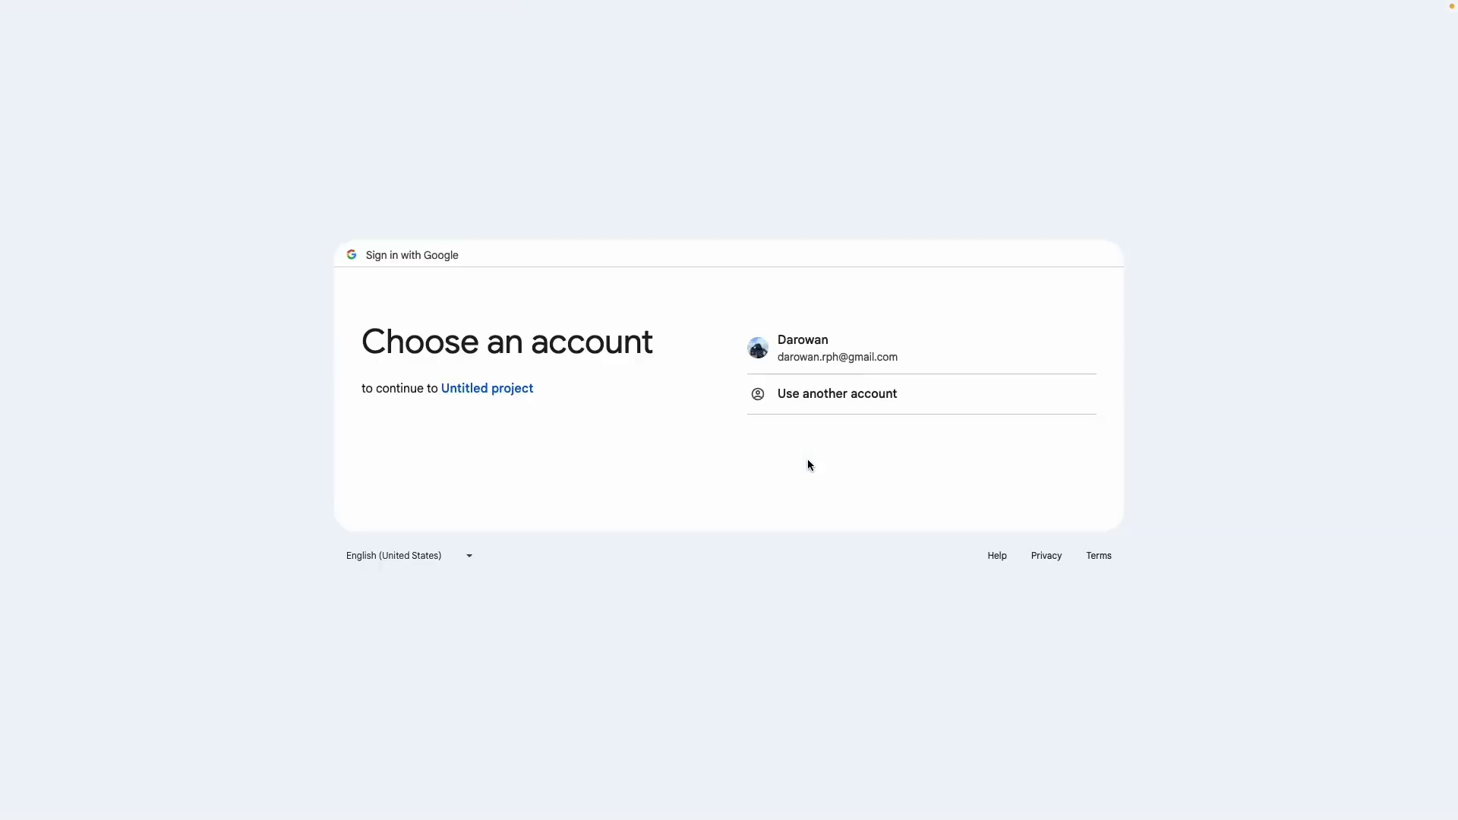
left_click(852, 357)
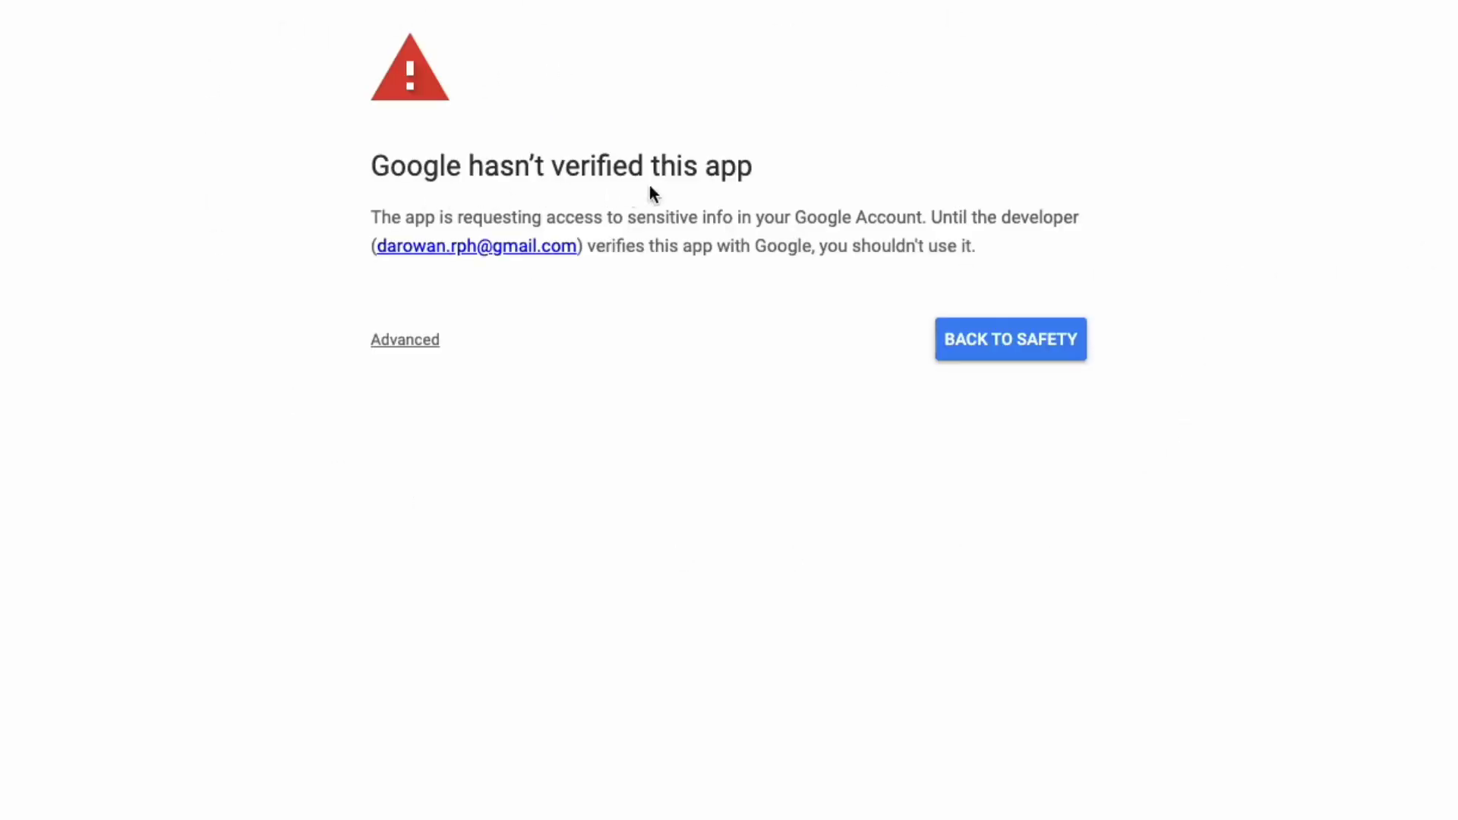
left_click(420, 342)
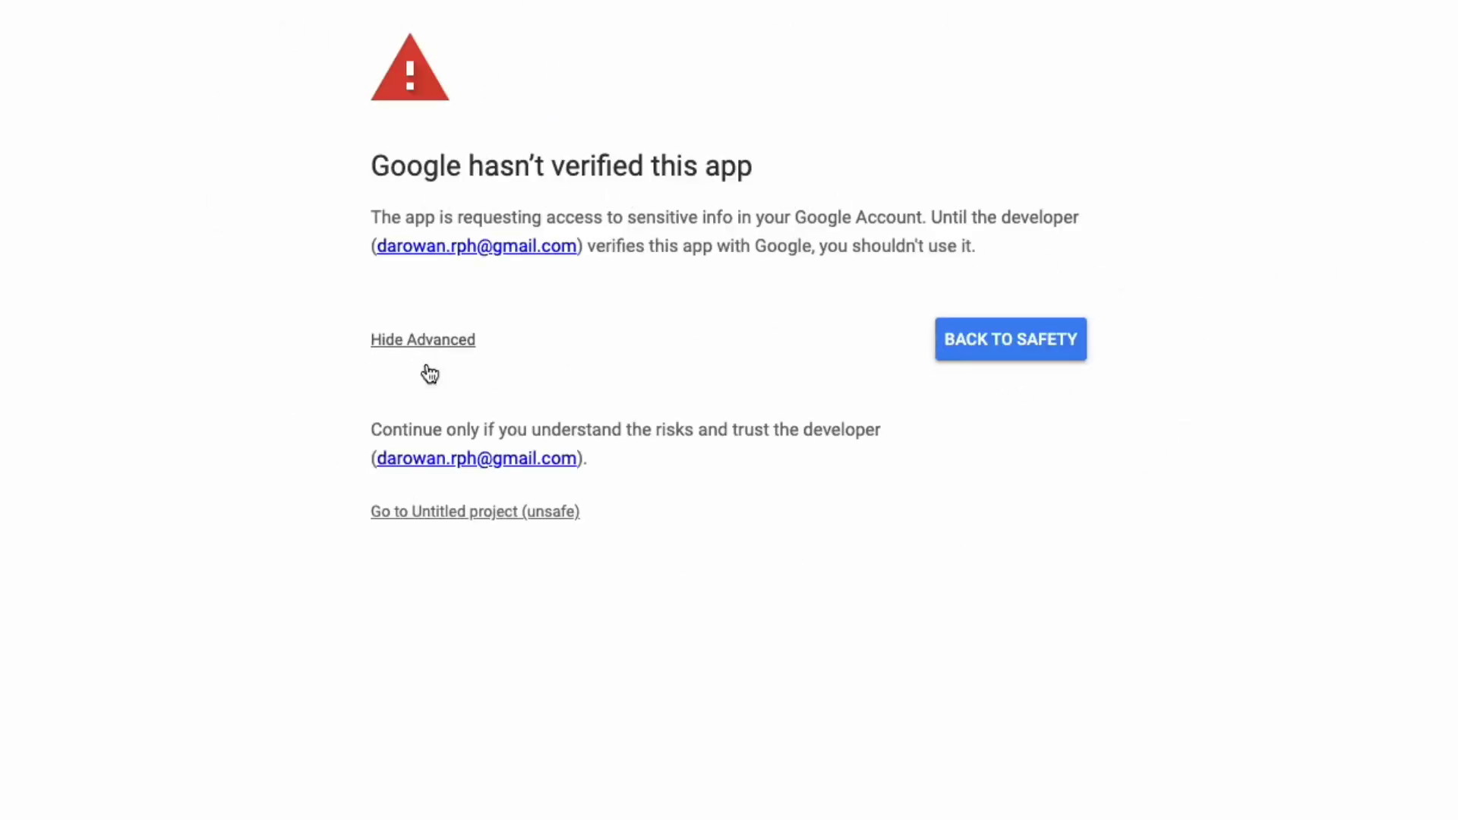
left_click(443, 515)
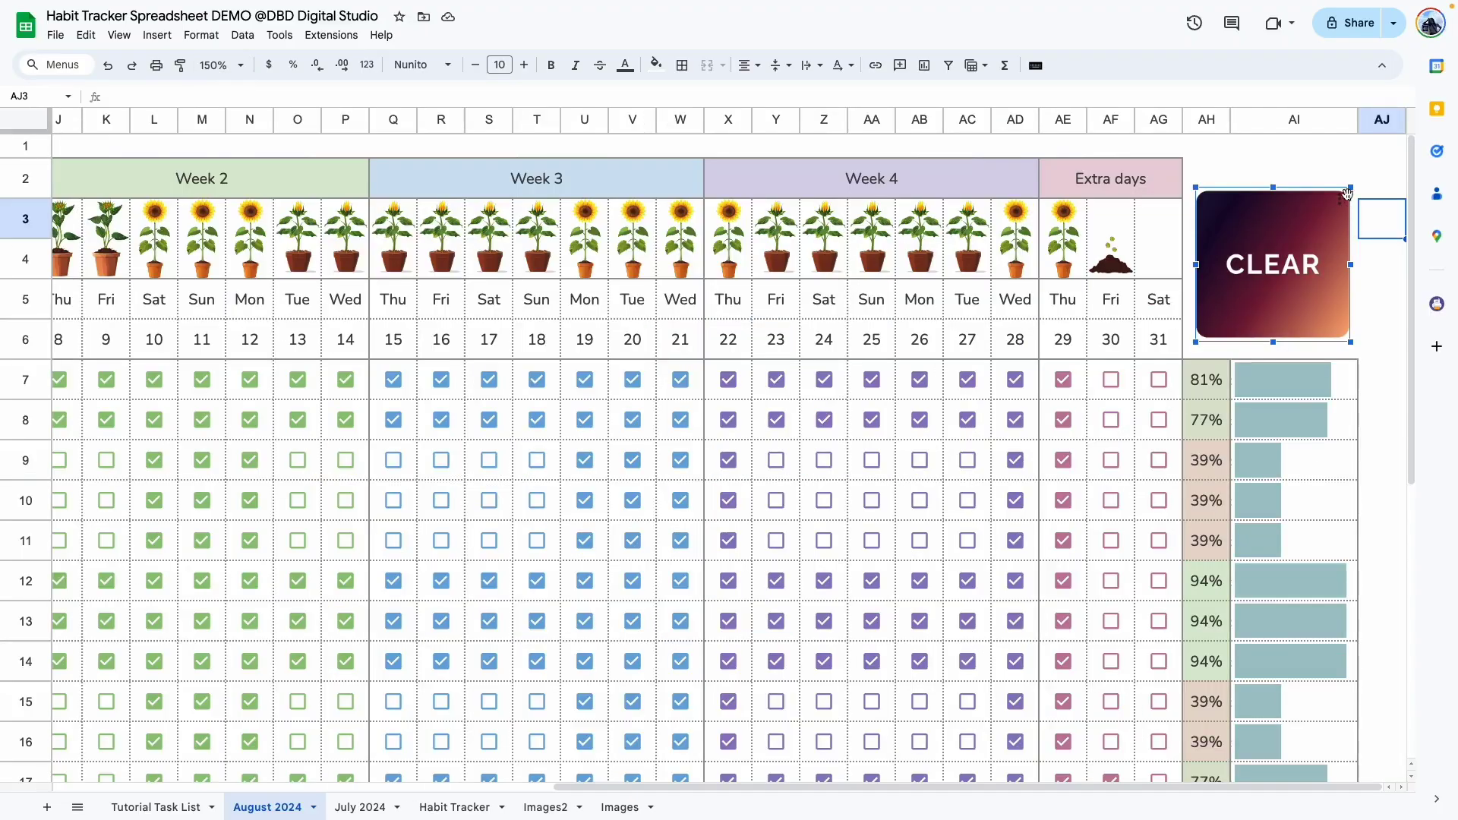
Step: Assign the clearCheckboxes script to the CLEAR image
left_click(1340, 207)
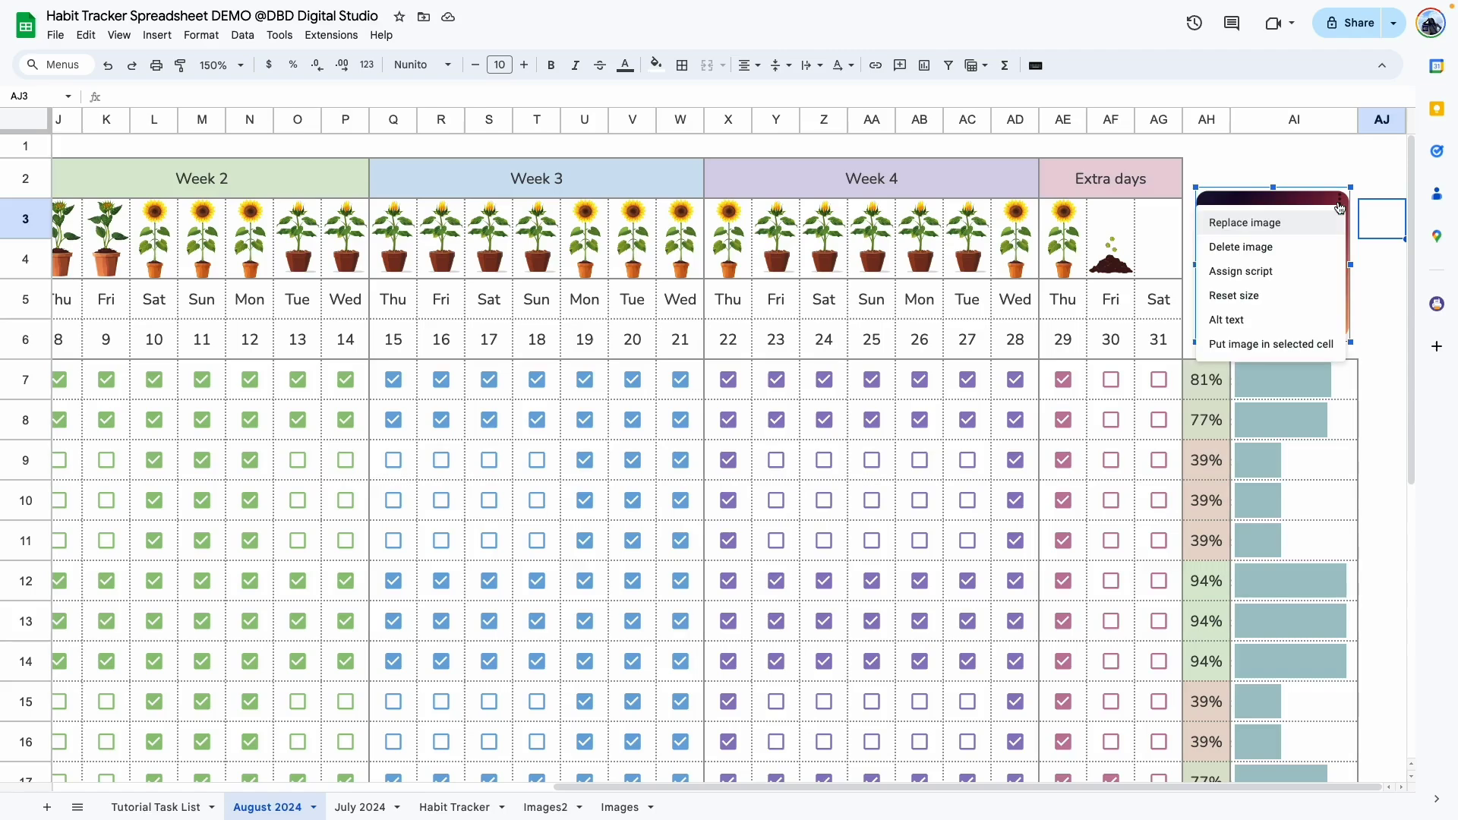
left_click(1235, 273)
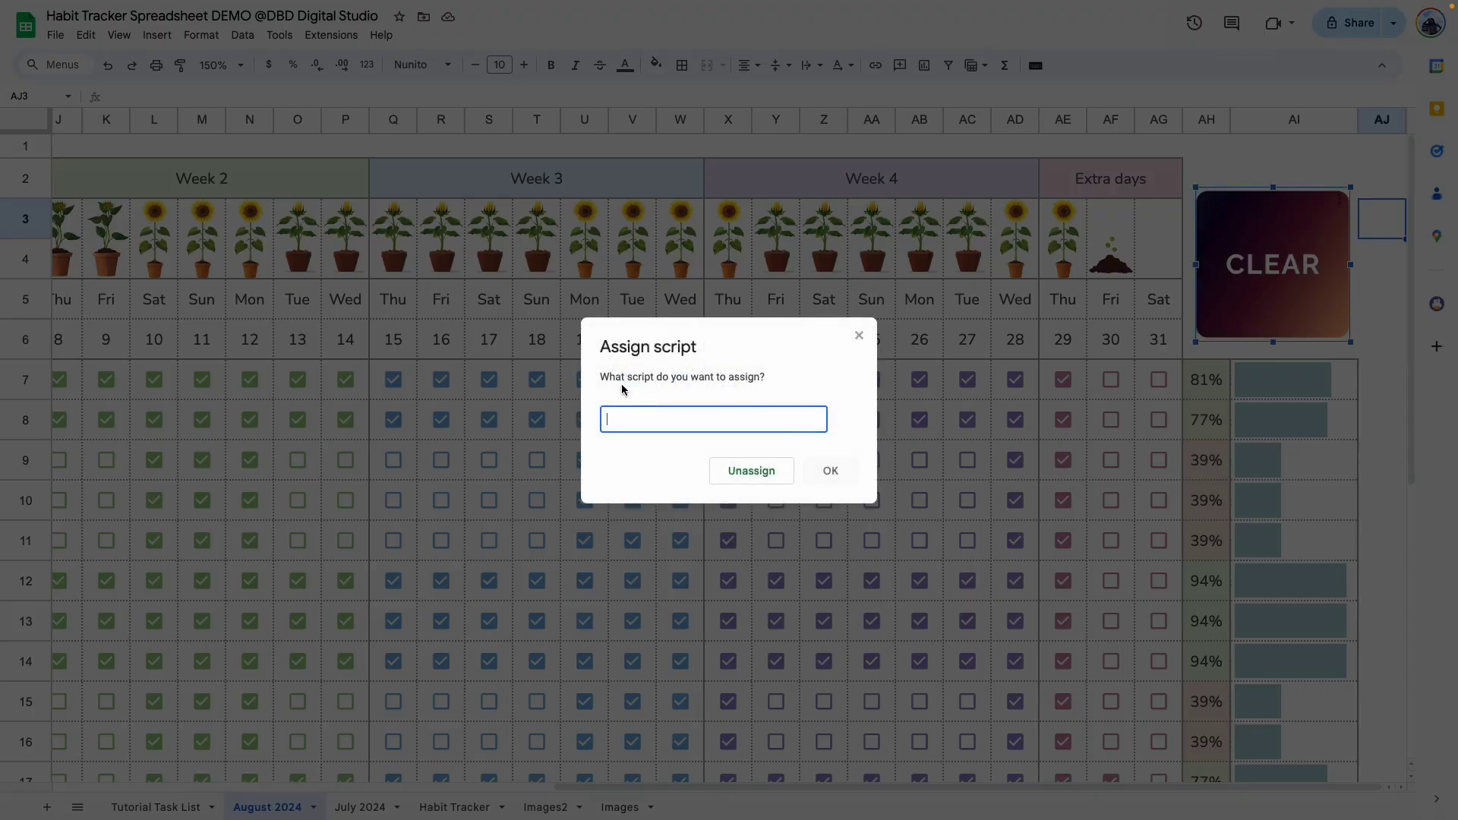
key("ctrl+v")
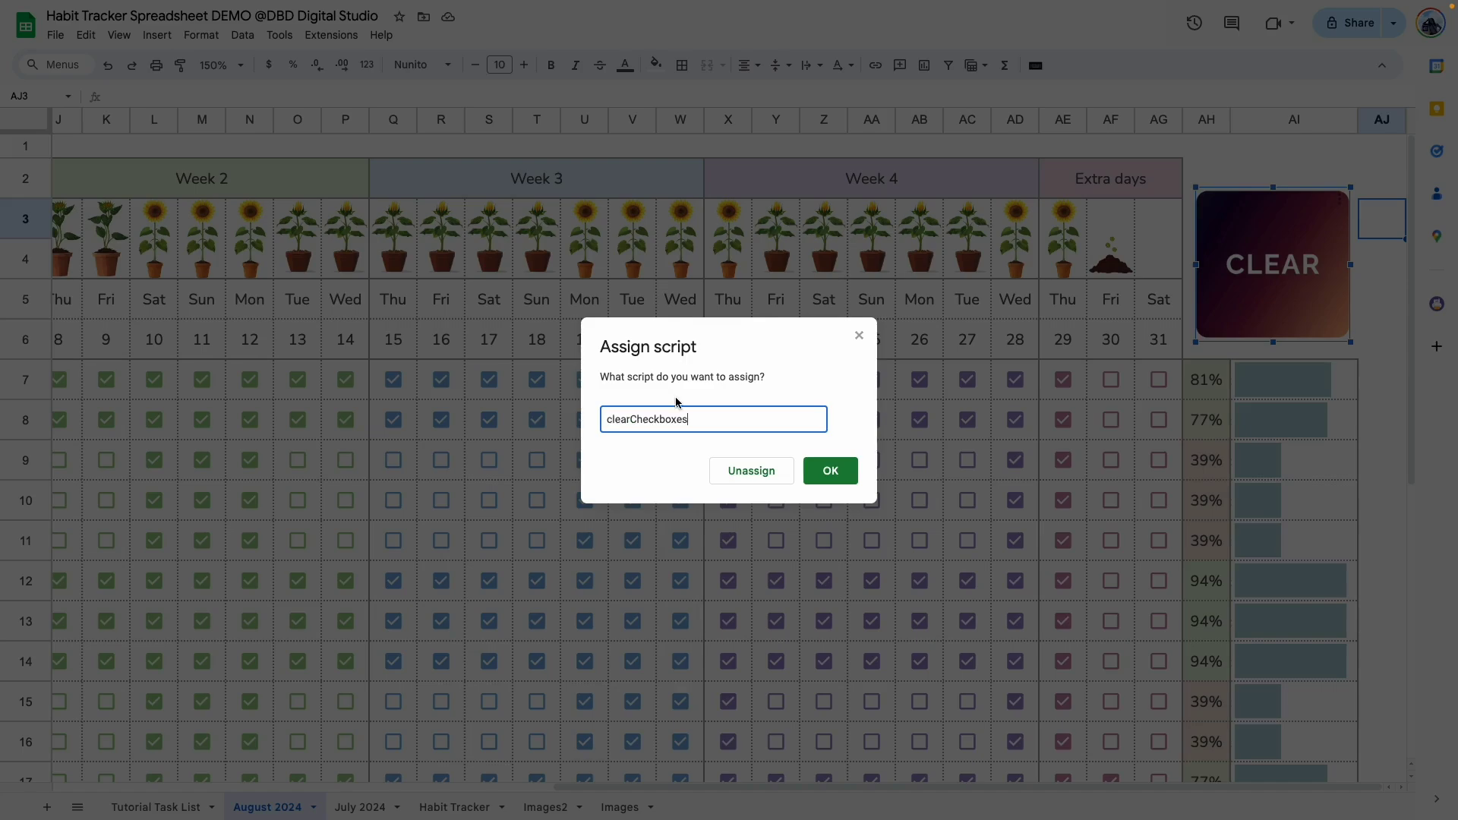
left_click(832, 476)
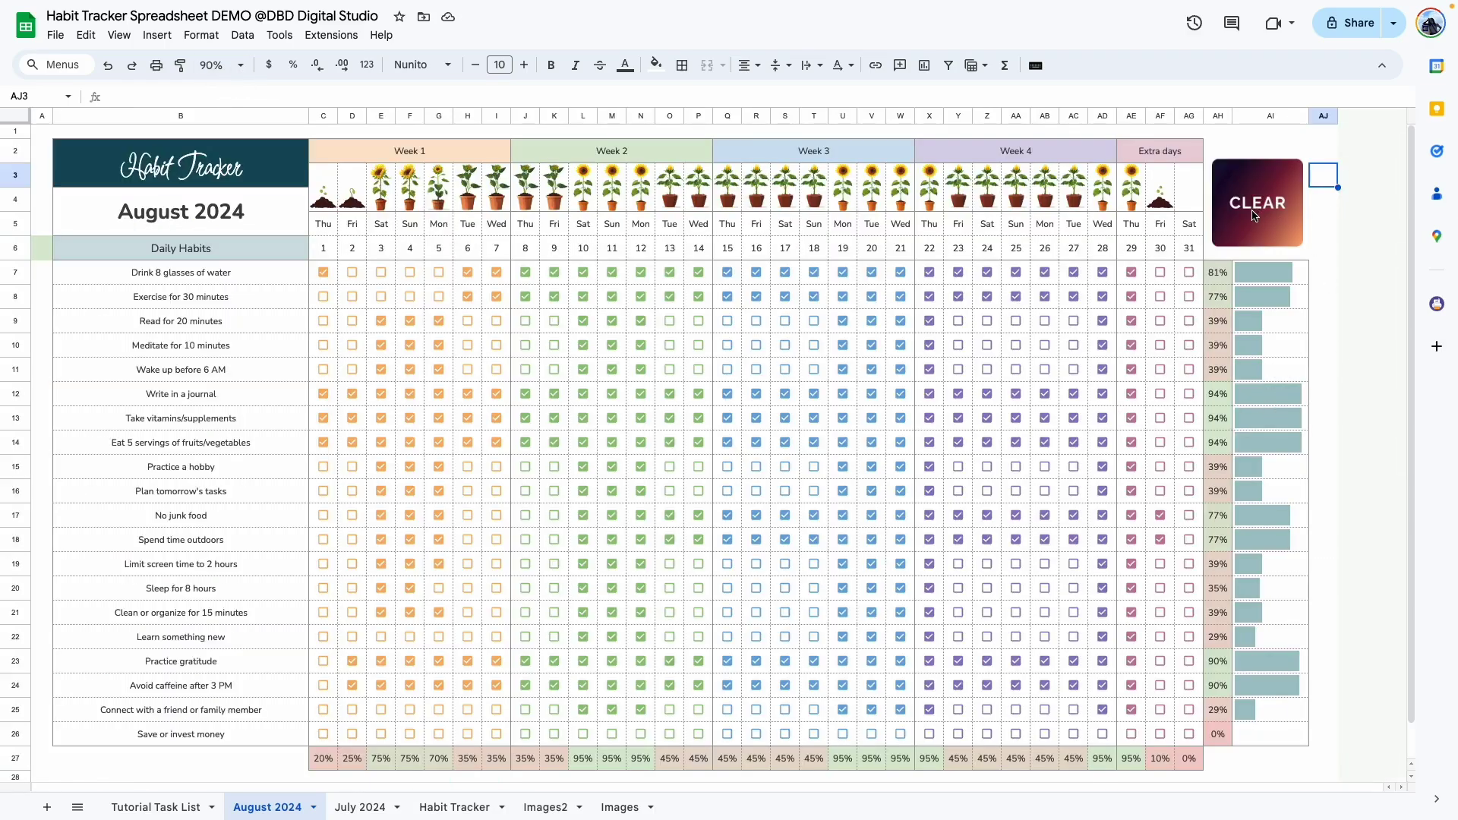
Step: Test the CLEAR image, dismiss the function-not-found error, and copy ChatGPT's code again
left_click(1255, 216)
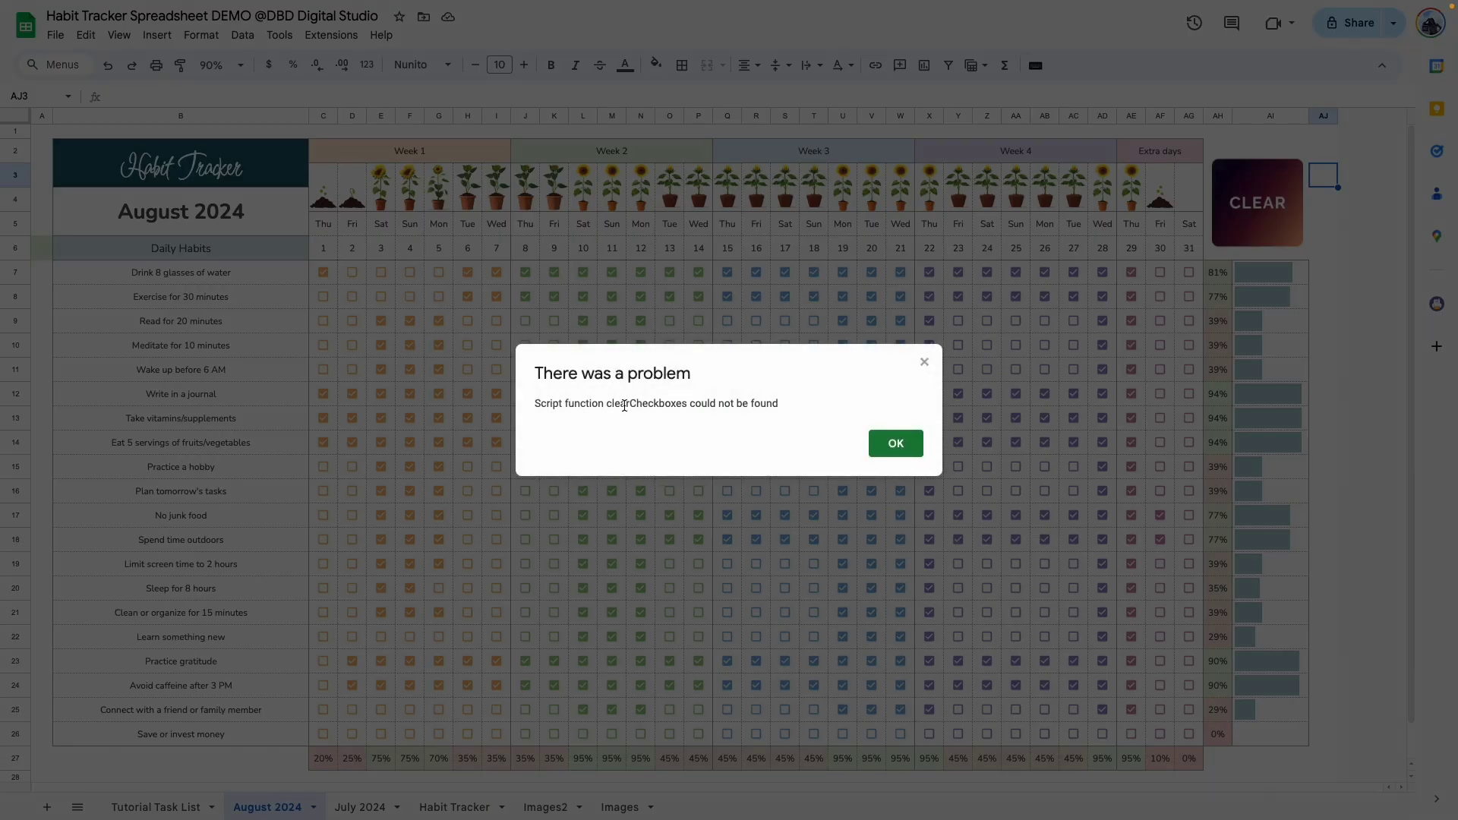
left_click(903, 445)
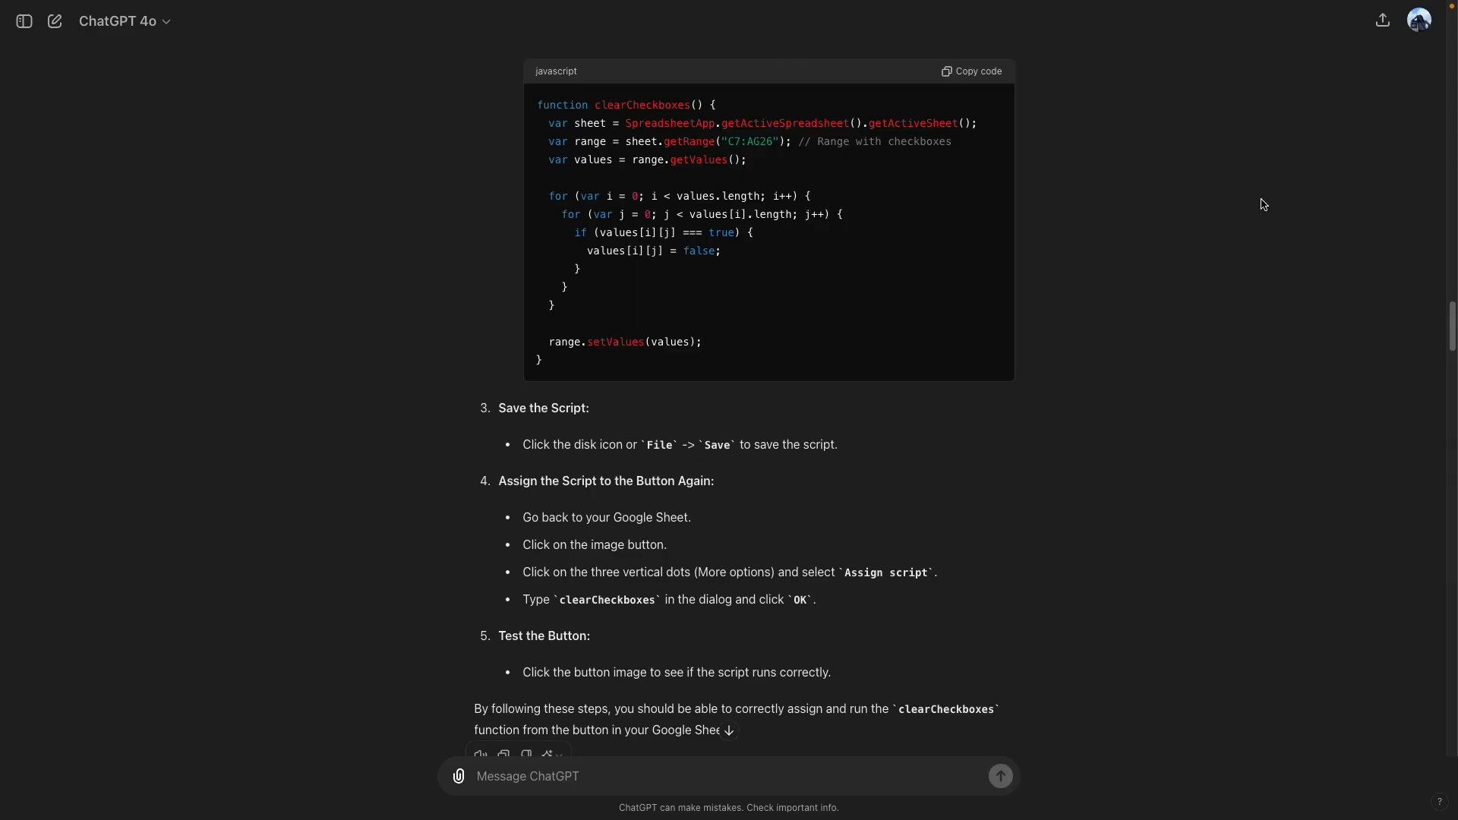
left_click(985, 73)
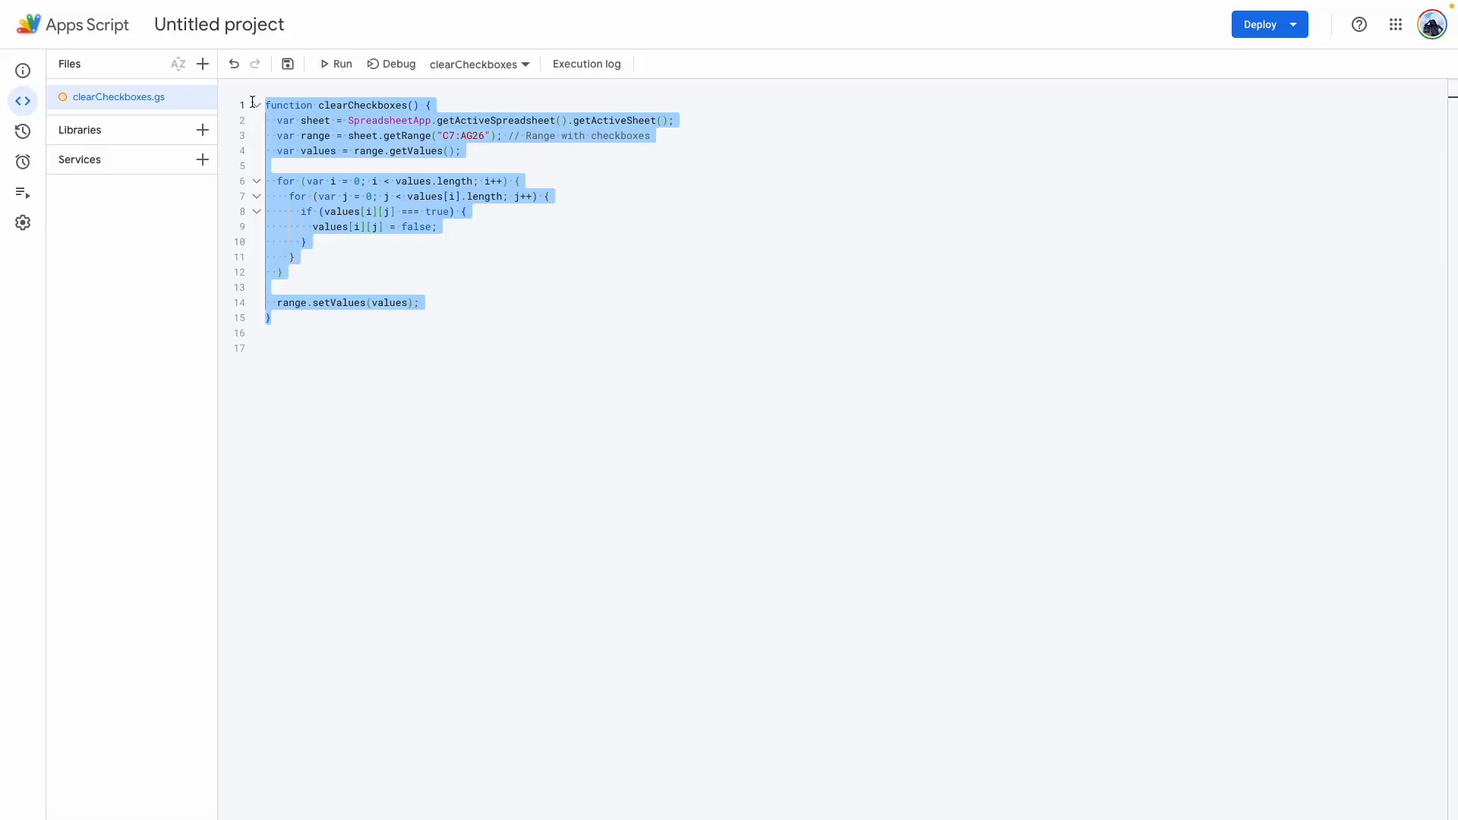
Step: Replace the script with the standalone clearCheckboxes function, save and run it, then untick every checkbox with CLEAR
key("BackSpace")
key("ctrl+v")
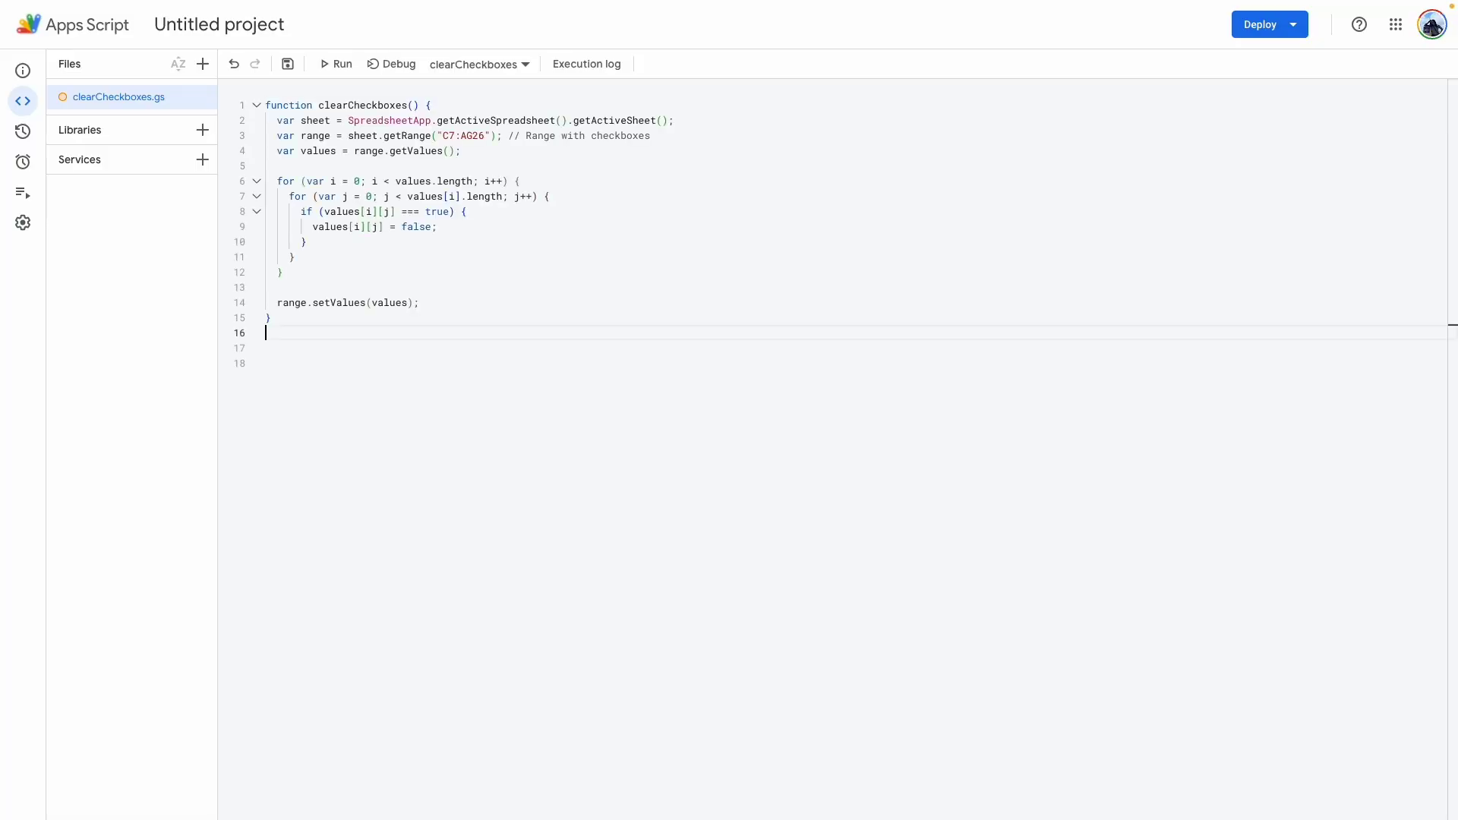
left_click(287, 67)
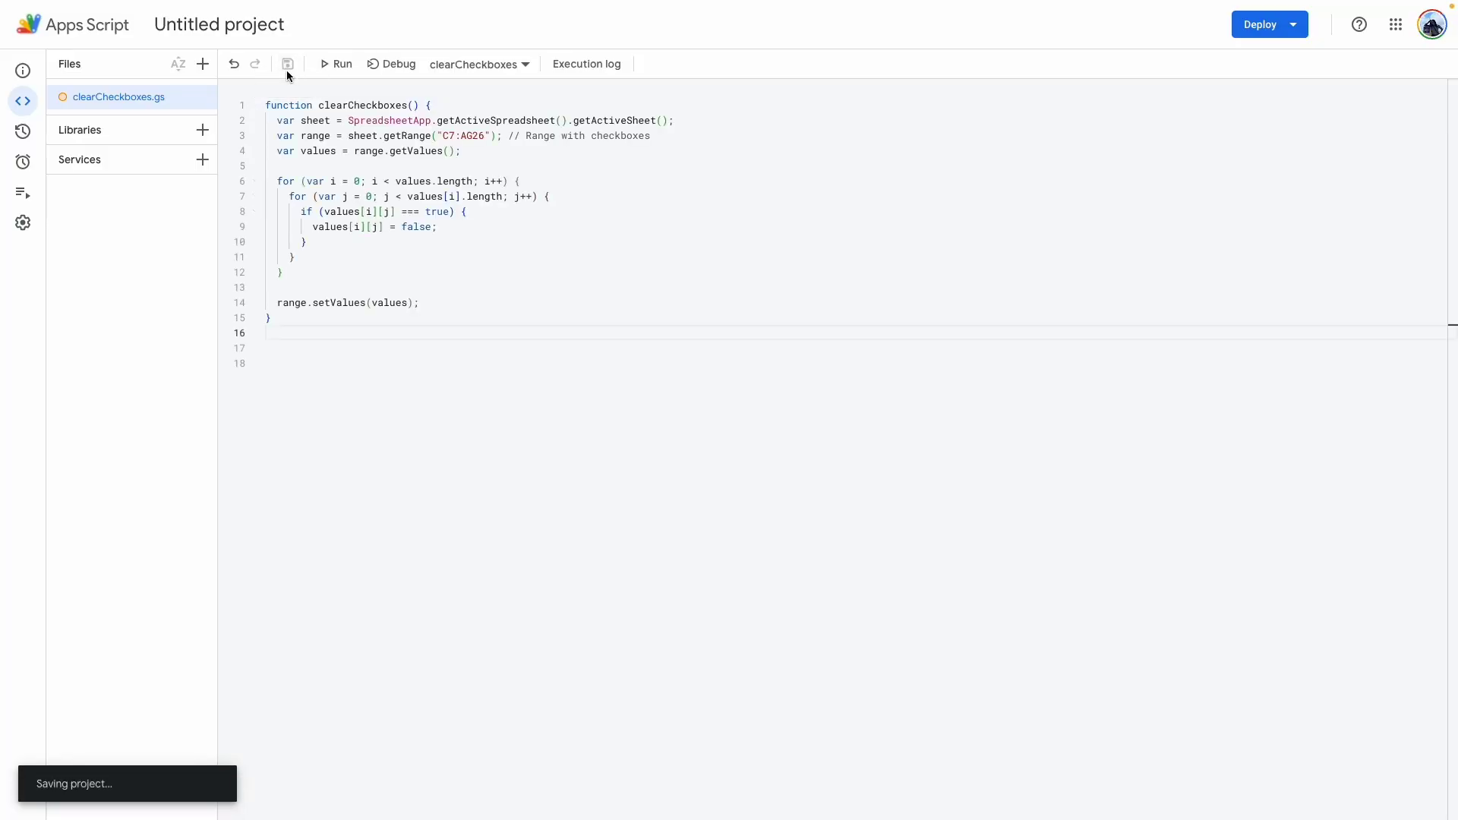
left_click(337, 66)
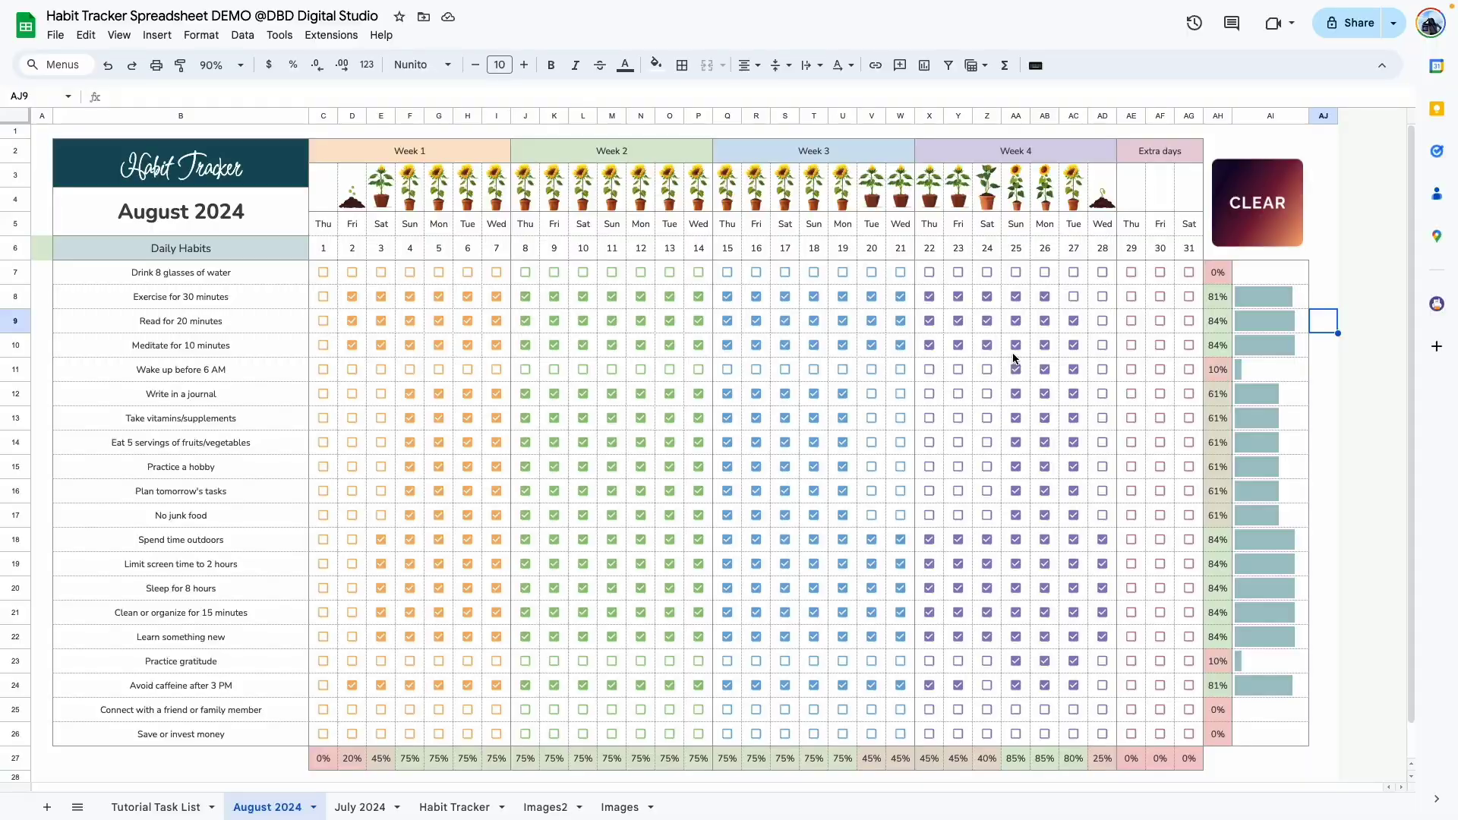
left_click(1270, 205)
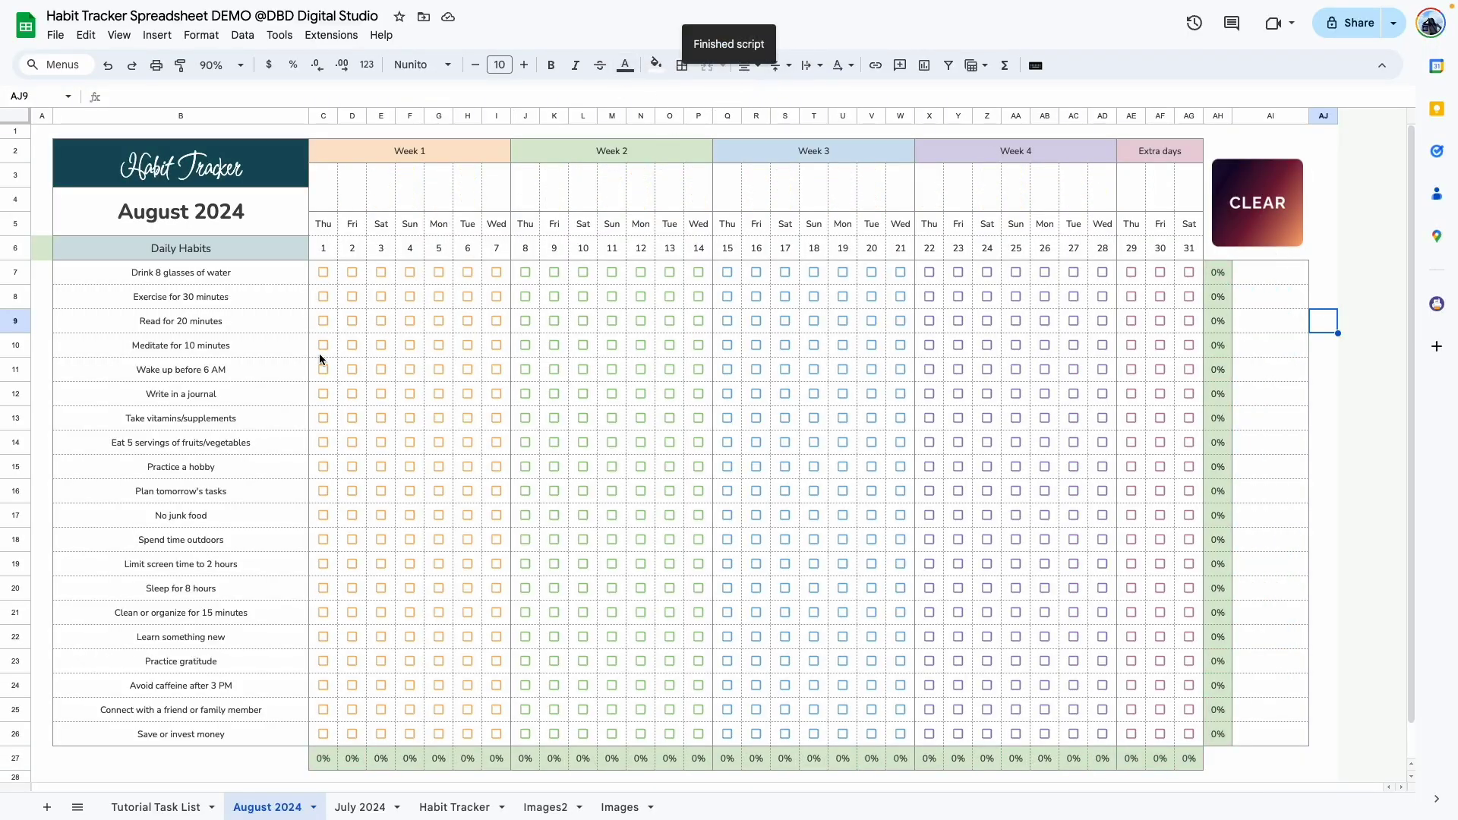
Step: Tick test checkboxes in I10:T16, D7:G17 and Z9:AA20, then untick them all with the CLEAR image
left_click_drag(497, 344, 803, 503)
key("space")
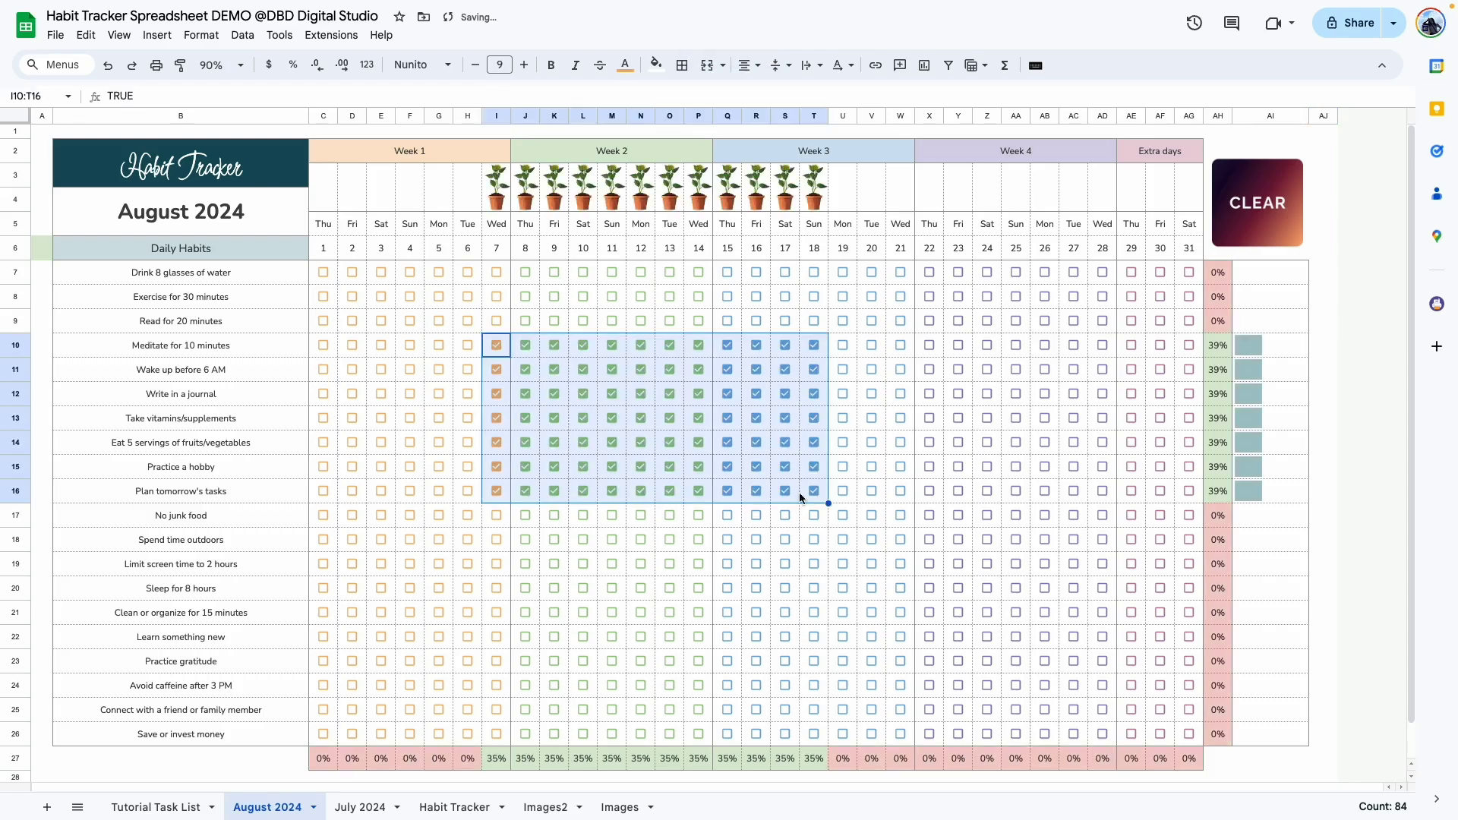
left_click_drag(352, 272, 439, 515)
key("space")
left_click_drag(987, 320, 1047, 589)
key("space")
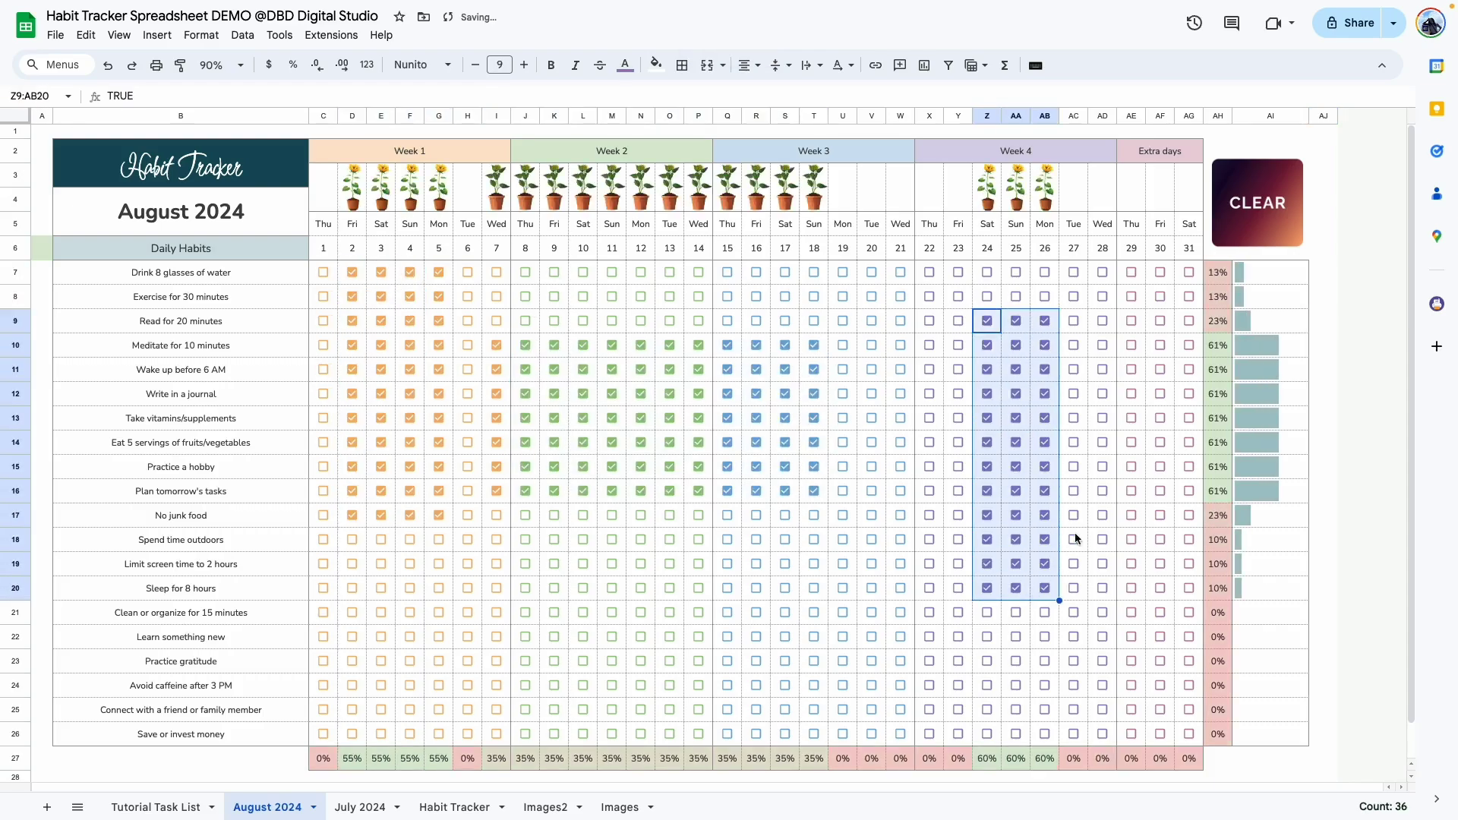
left_click(1275, 228)
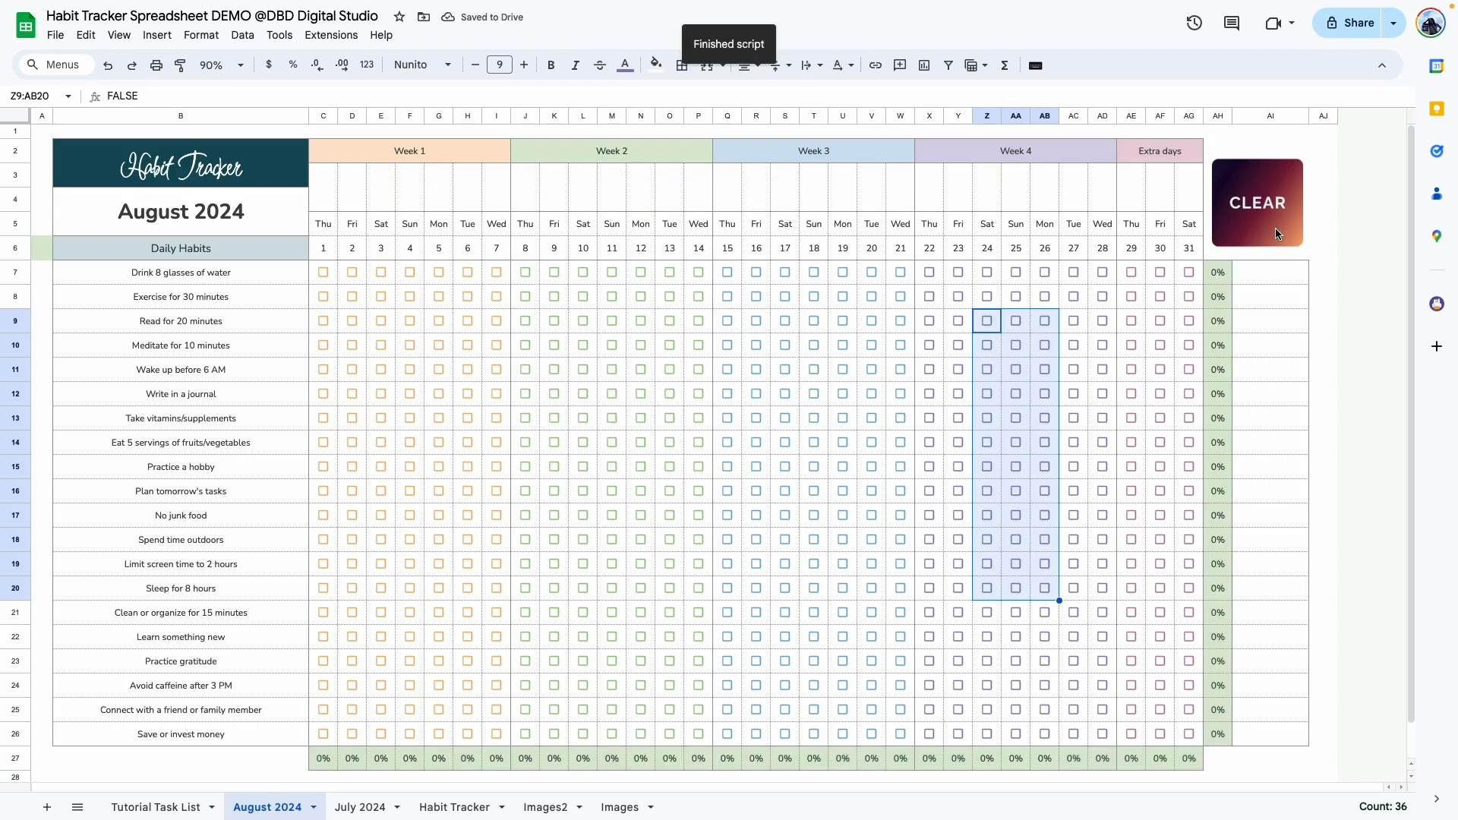
left_click(1322, 454)
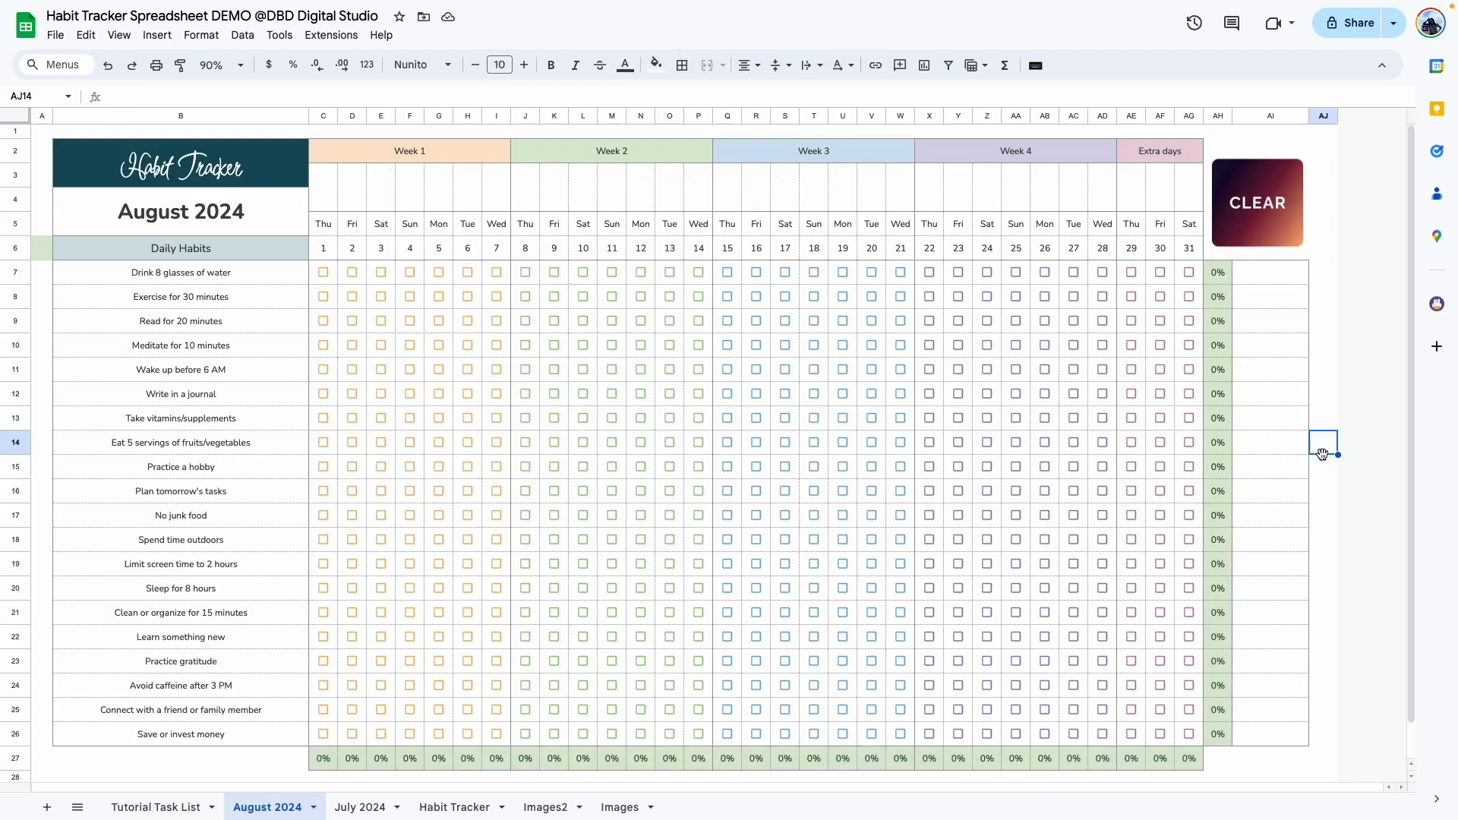